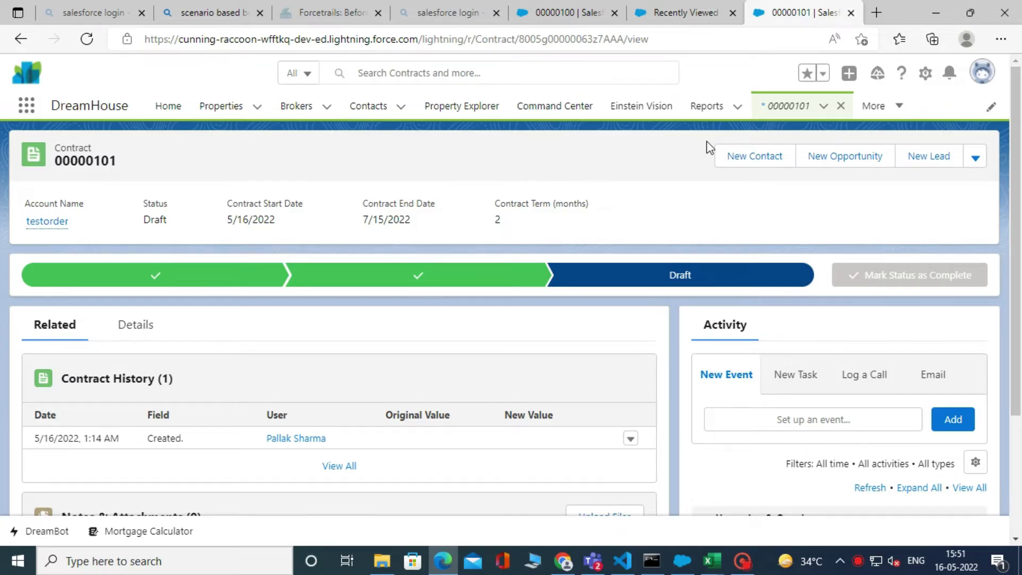
Step: From Setup's Flows page, create a new Record-Triggered Flow
left_click(925, 72)
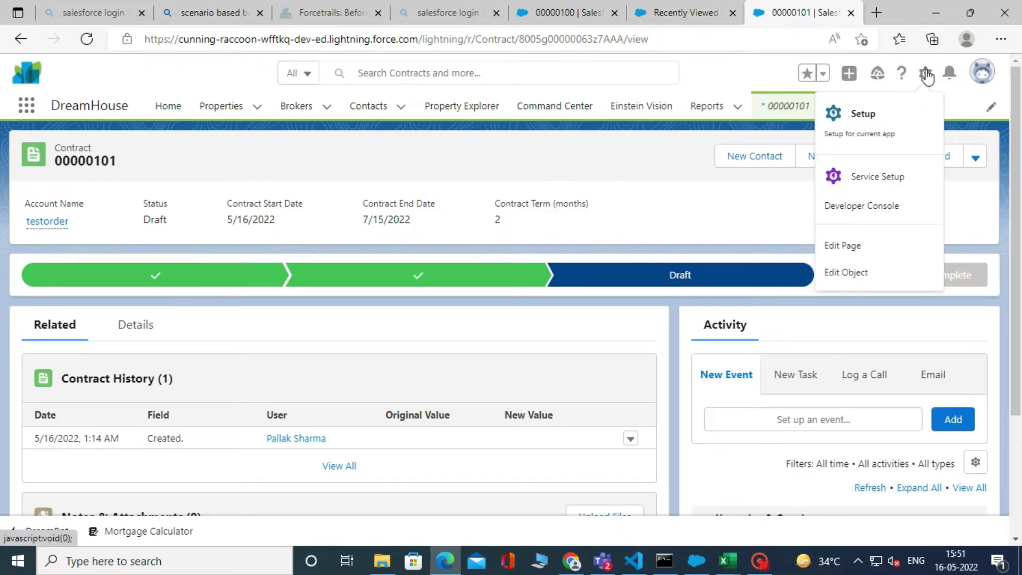
left_click(858, 121)
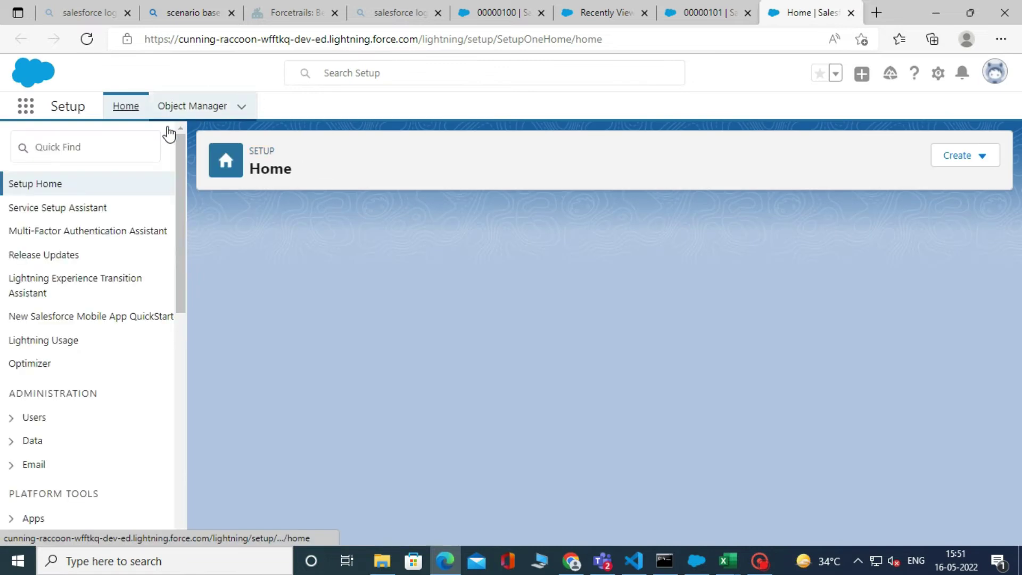
left_click(152, 143)
type("flow")
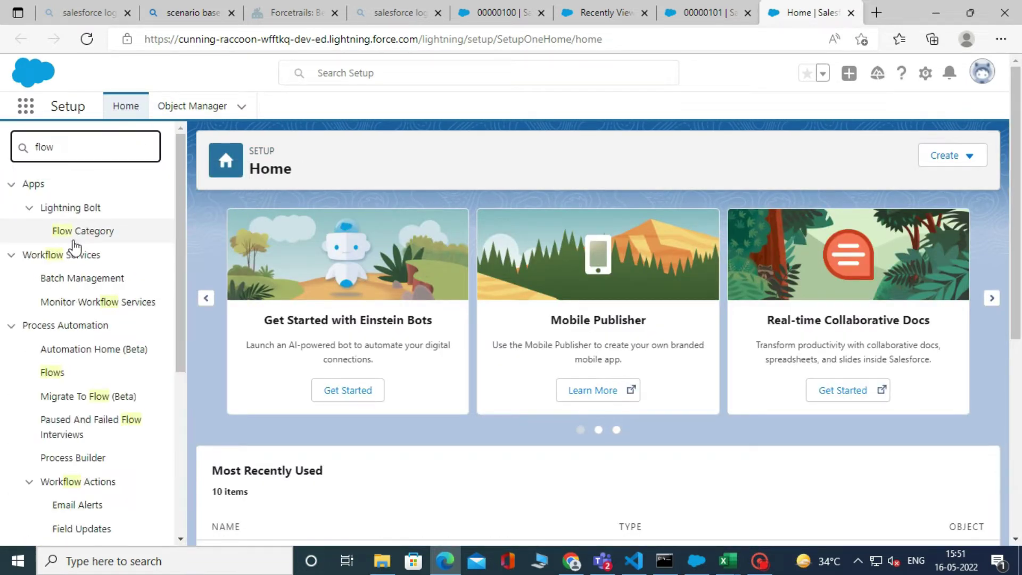
left_click(53, 374)
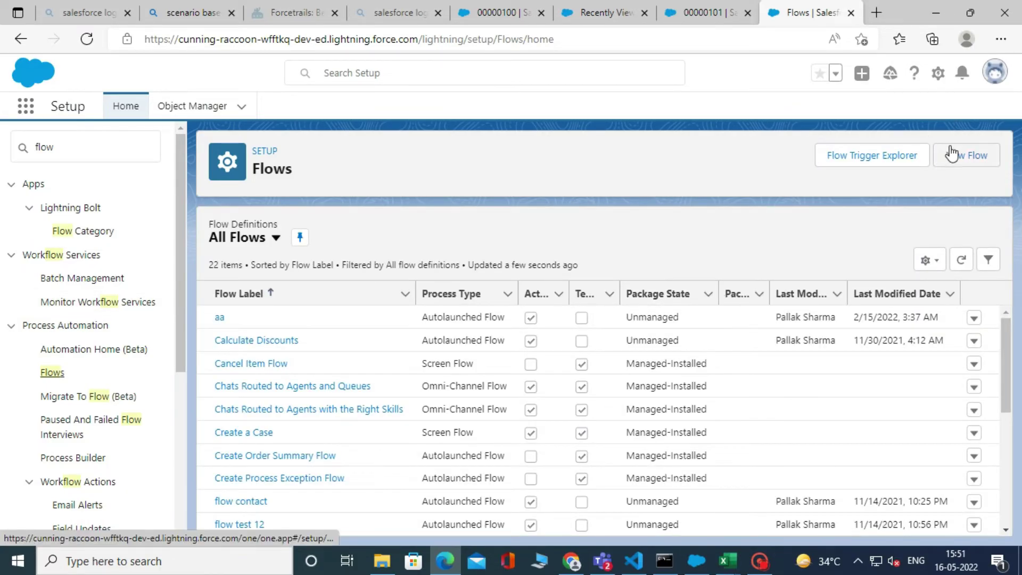
left_click(951, 154)
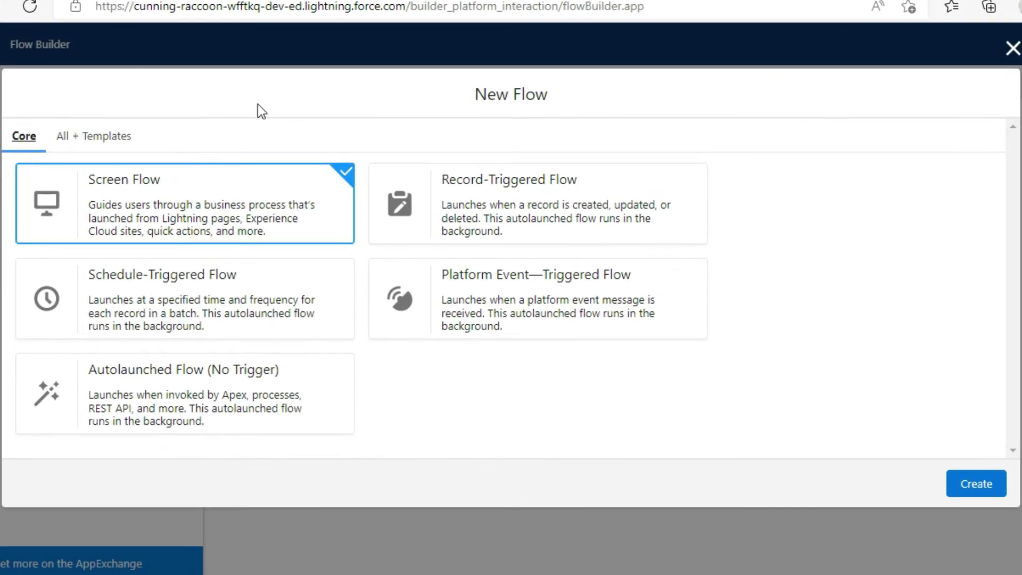
left_click(492, 198)
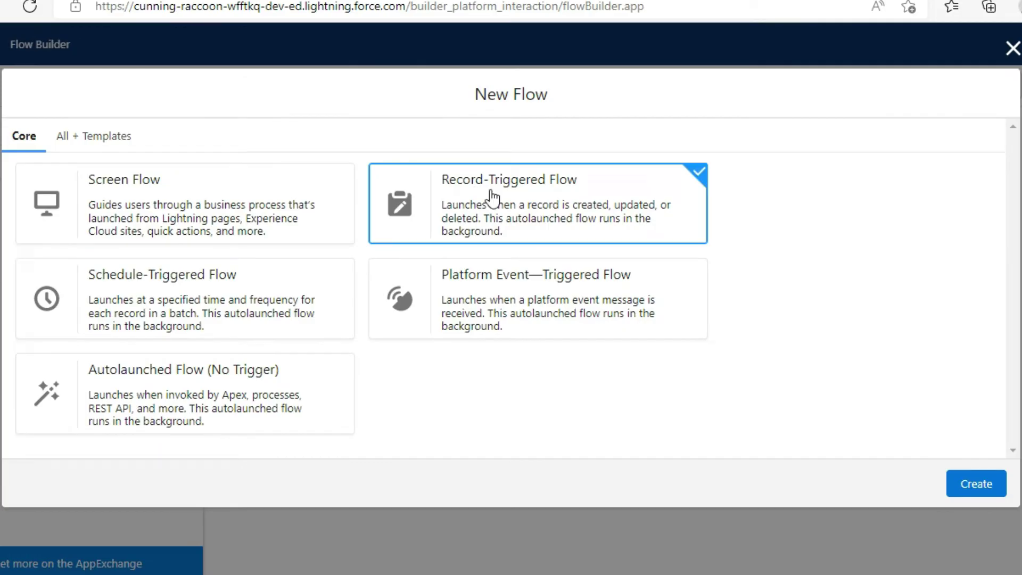
left_click(989, 479)
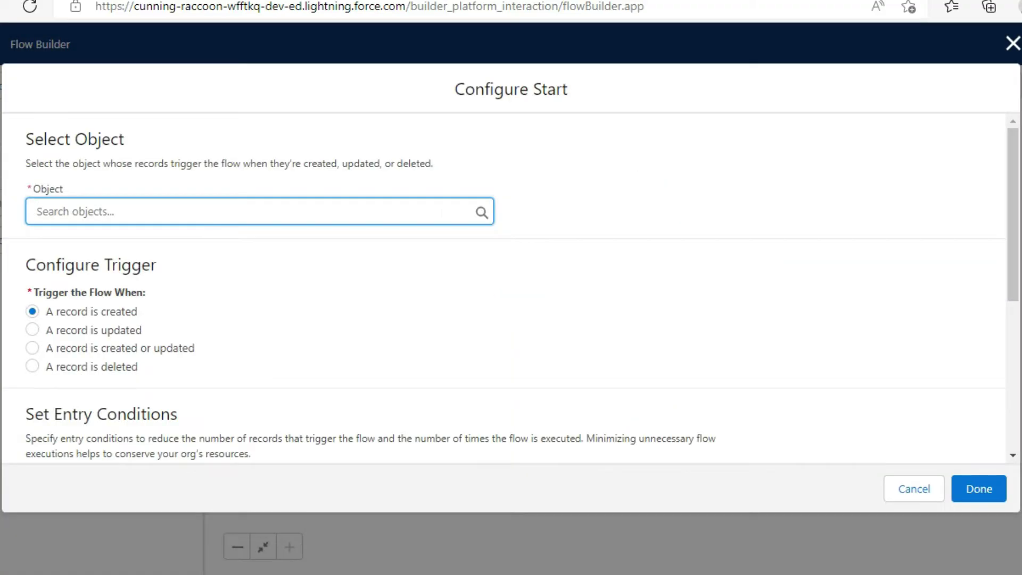
Step: Trigger the flow on Order records when created or updated, with any condition met (OR)
type("order")
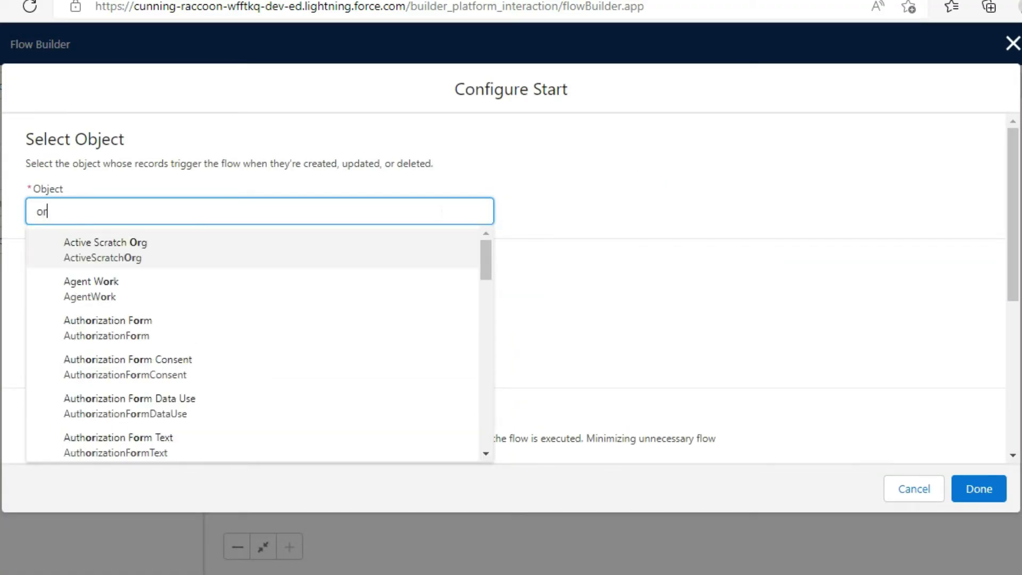
left_click(120, 252)
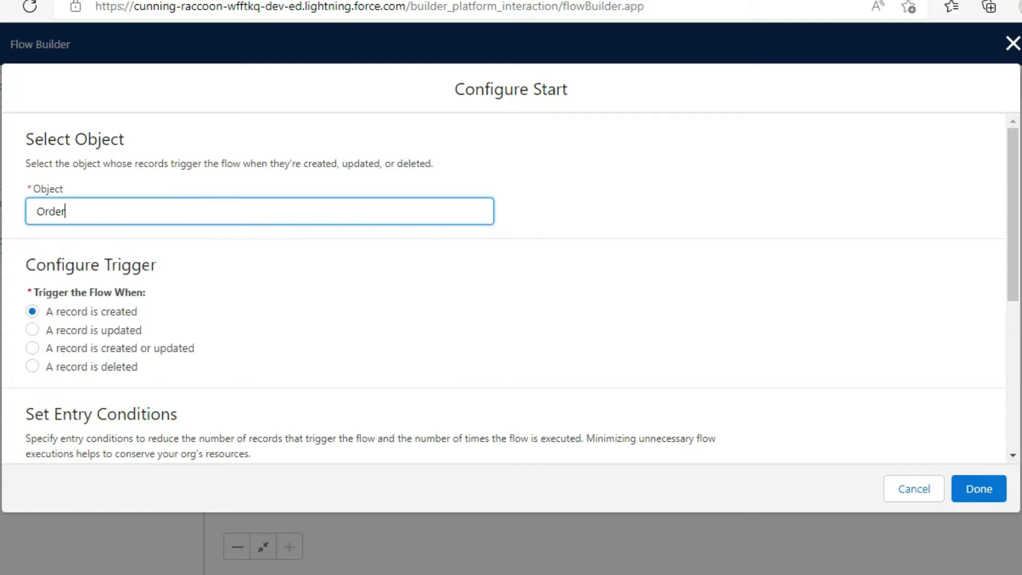
left_click(32, 348)
scroll(393, 269, "down", 5)
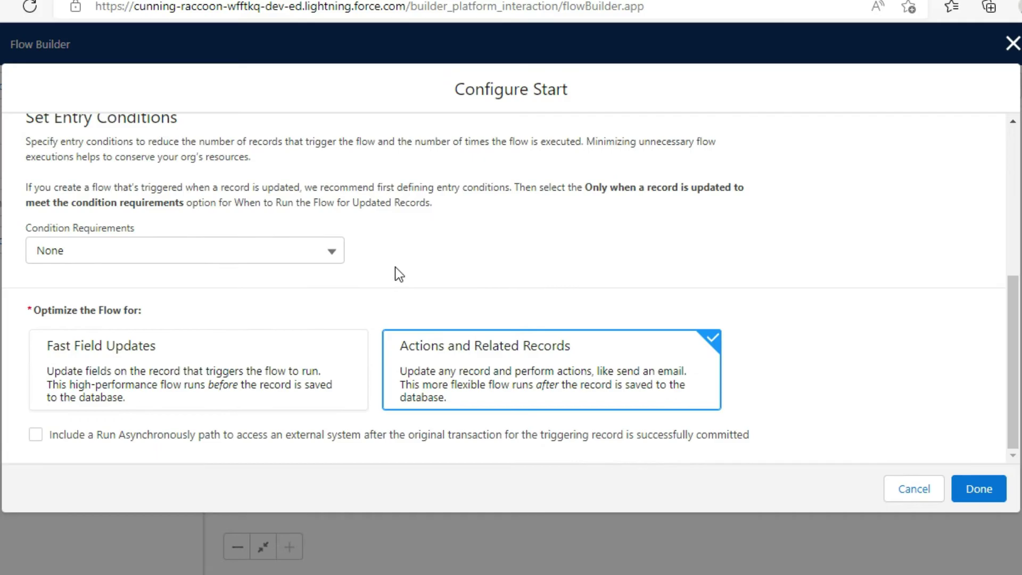
left_click(323, 260)
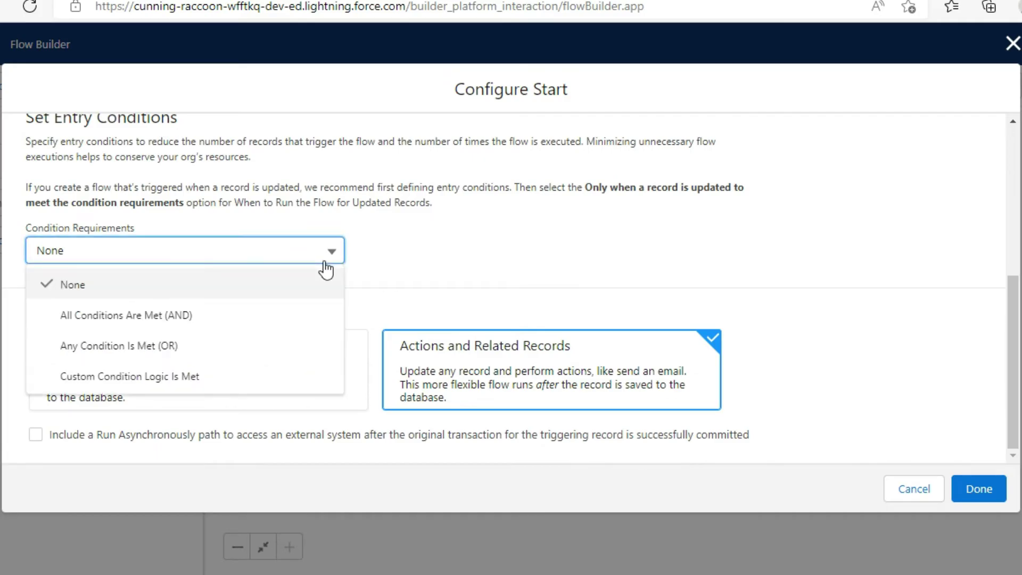
left_click(181, 343)
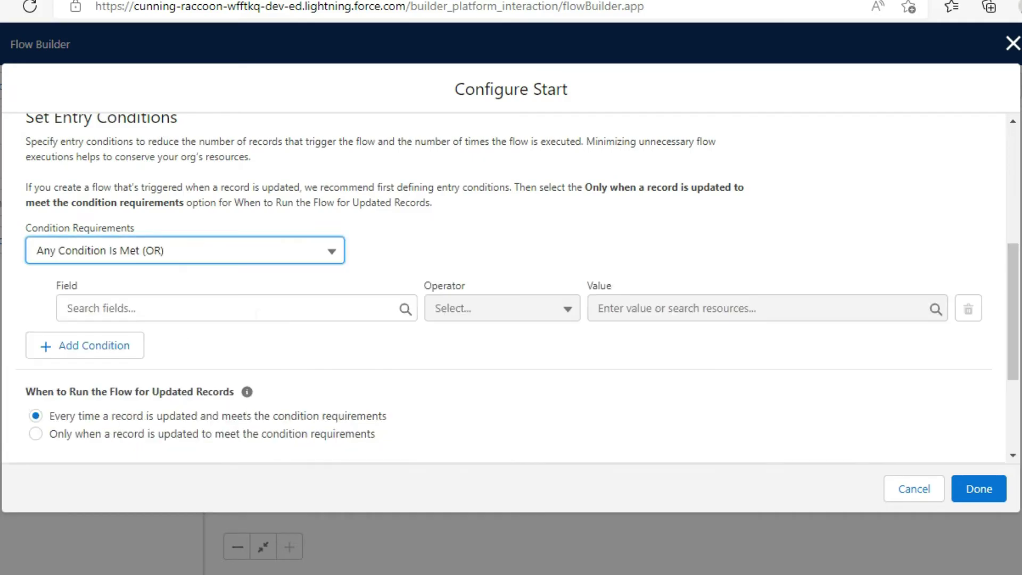
Step: Add the entry condition Id Is Null equals {!$GlobalConstant.True}
left_click(294, 309)
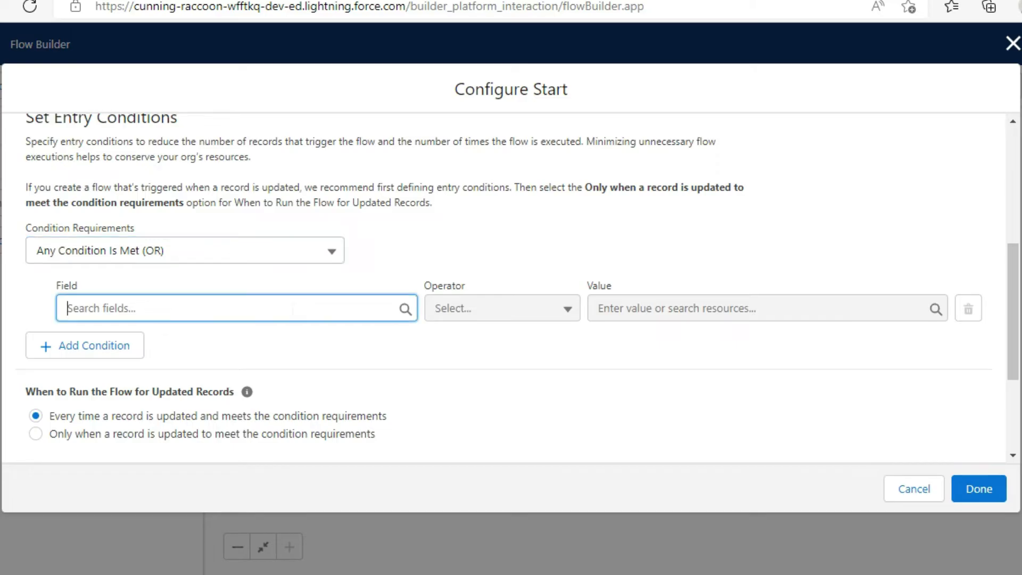
type("id")
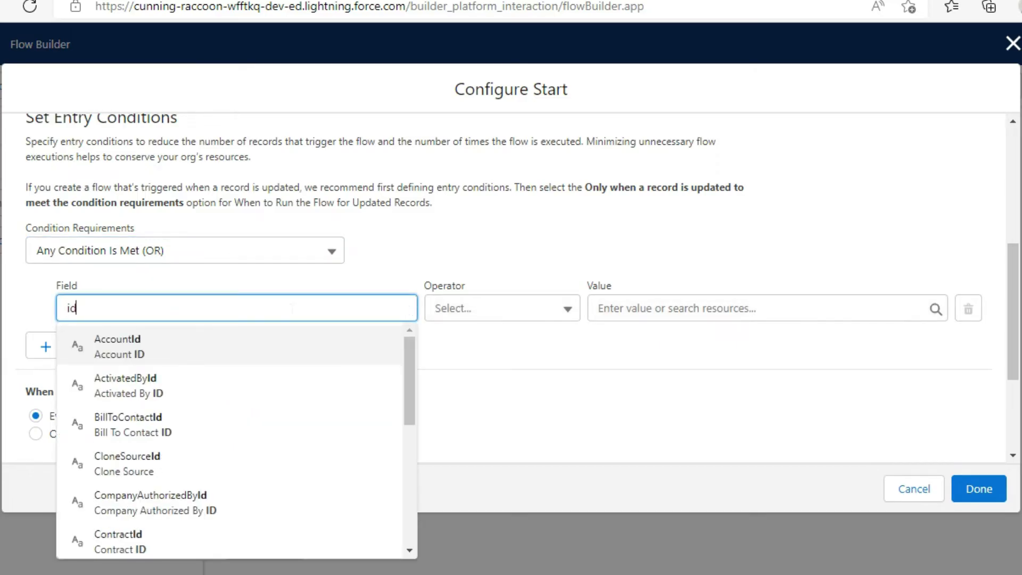
scroll(201, 458, "down", 3)
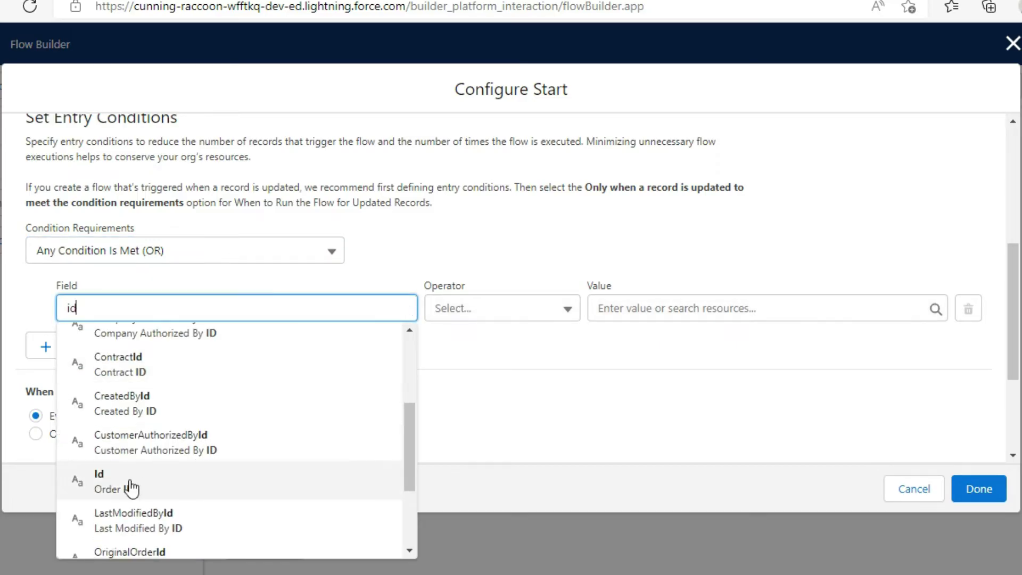
left_click(129, 487)
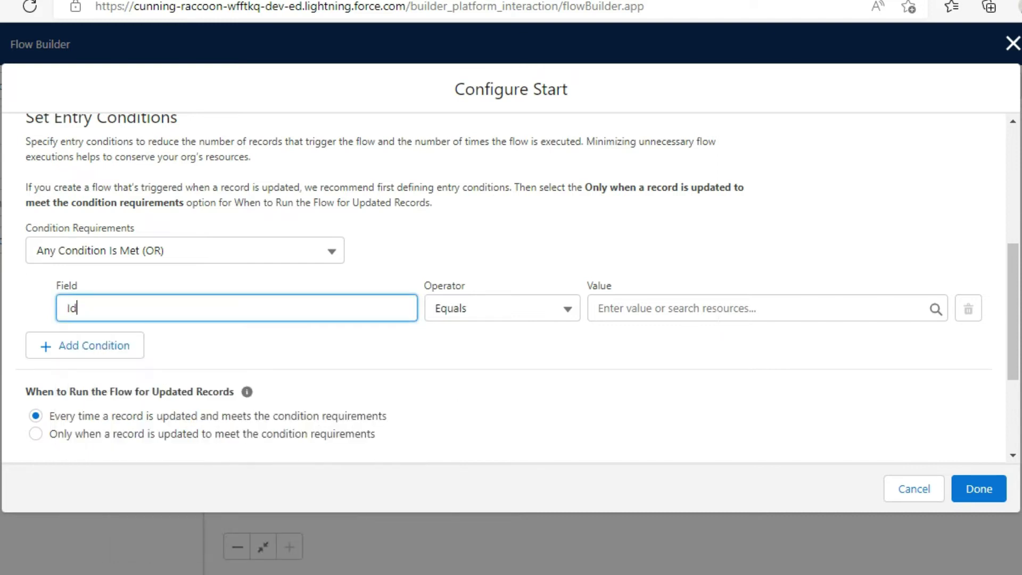
left_click(529, 313)
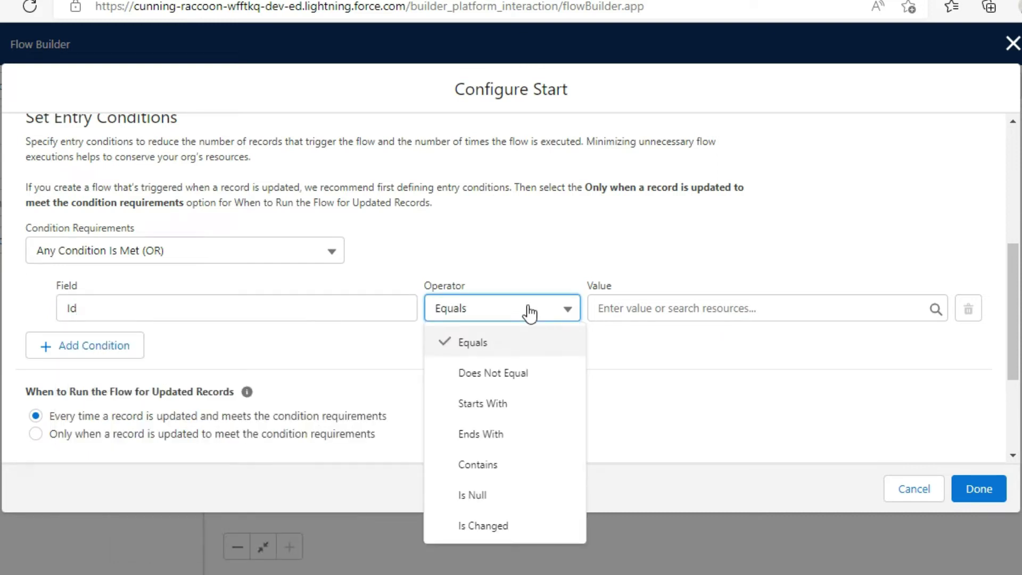
left_click(473, 495)
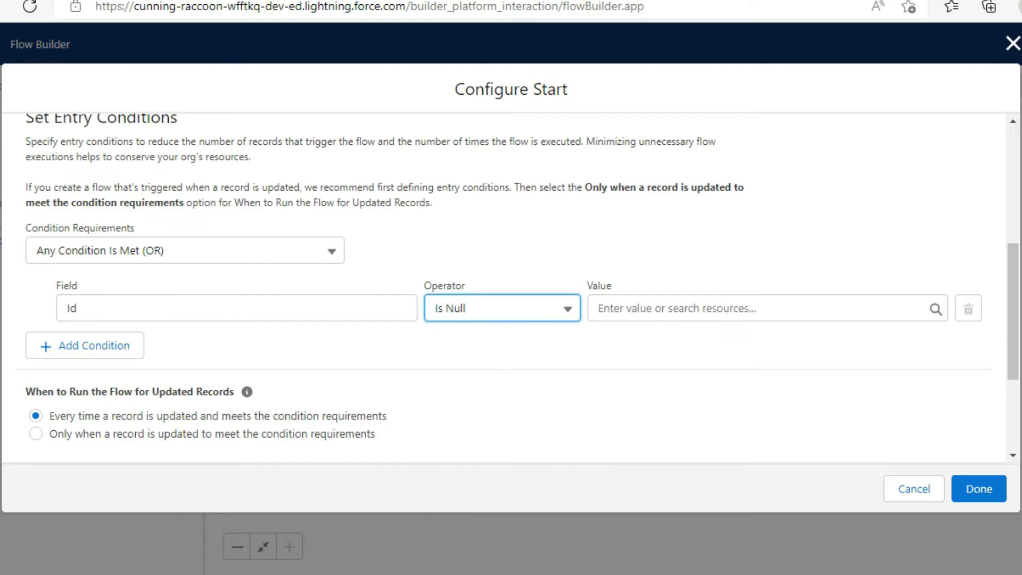
key("Tab")
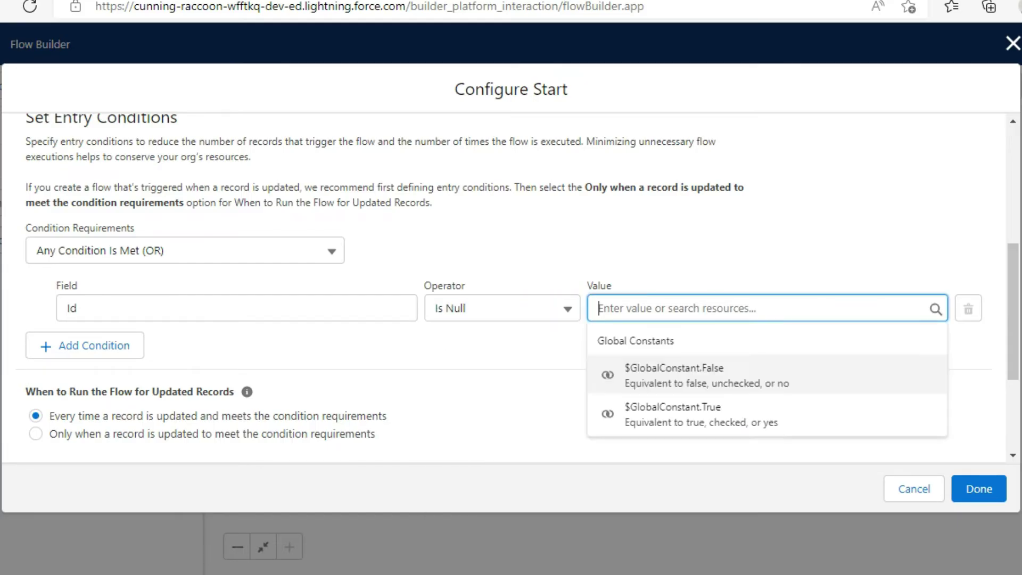
left_click(710, 420)
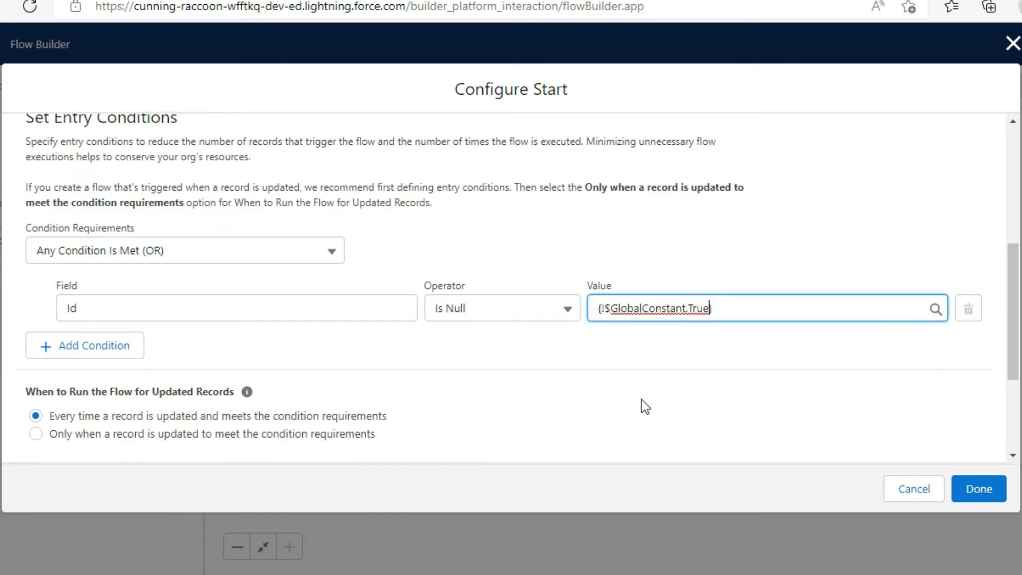
Step: Add a second condition: AccountId Is Changed equals {!$GlobalConstant.True}
left_click(130, 347)
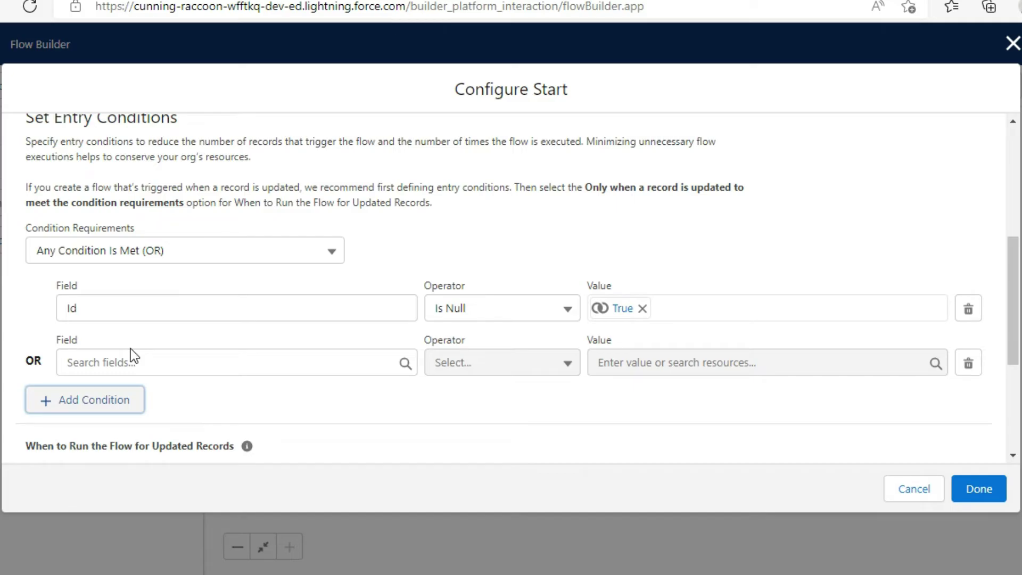
left_click(213, 362)
type("Acco")
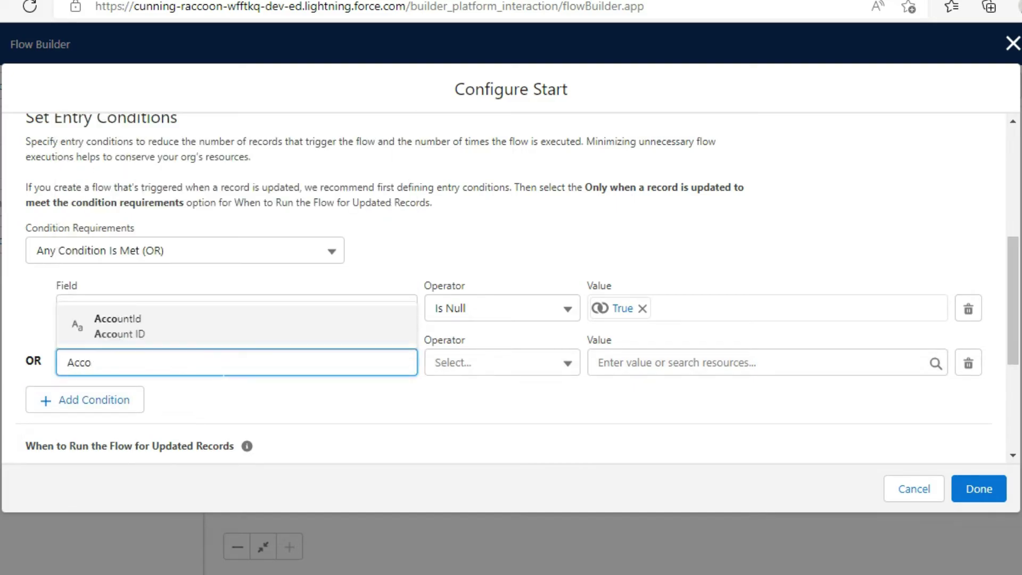
left_click(152, 334)
left_click(489, 376)
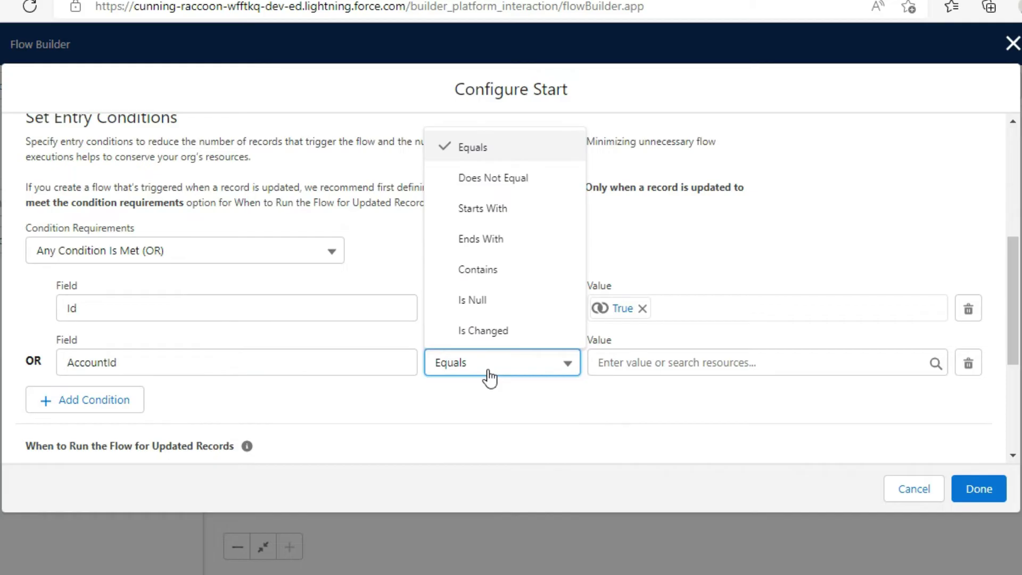
left_click(488, 340)
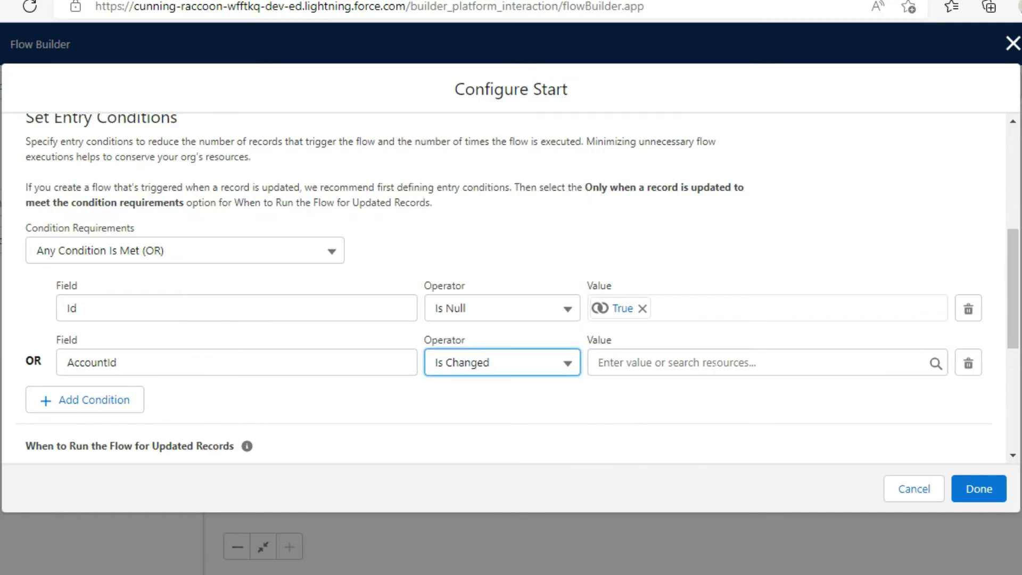
key("Tab")
left_click(694, 475)
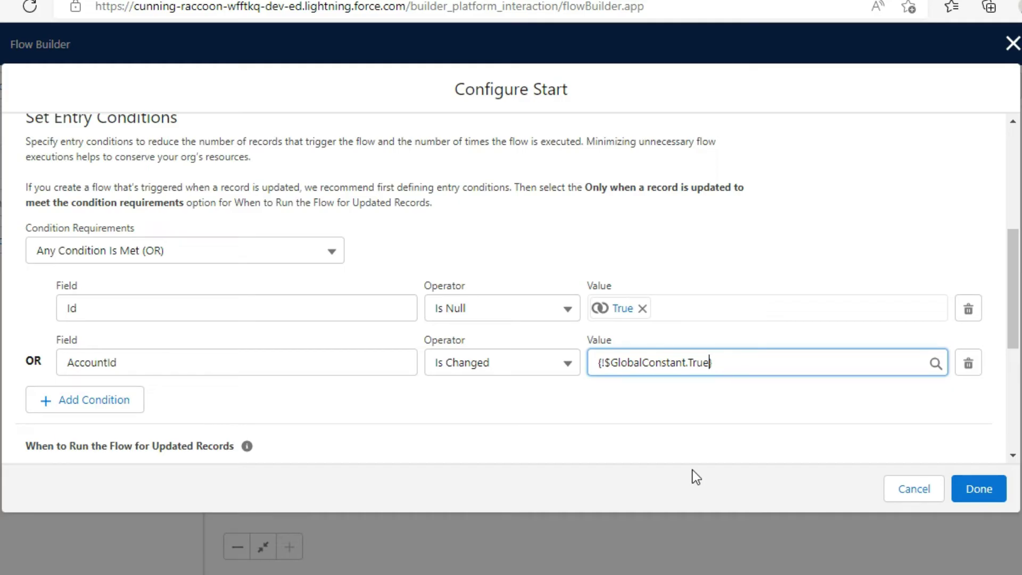
scroll(665, 367, "down", 5)
scroll(210, 378, "up", 1)
scroll(209, 379, "up", 2)
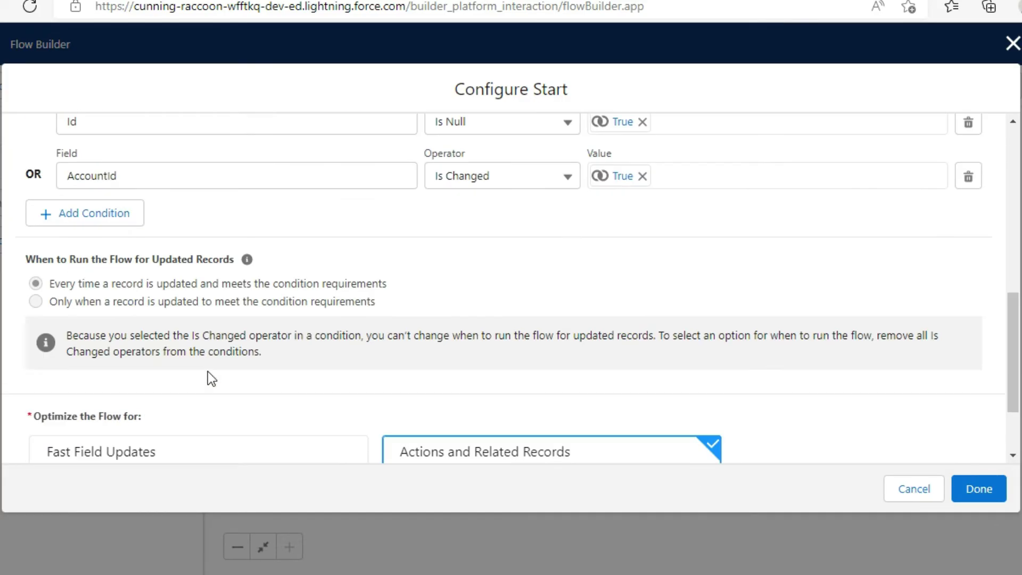
Step: Add an Assignment labelled 'Copy Account Address To Order' with extra assignment rows
left_click(993, 491)
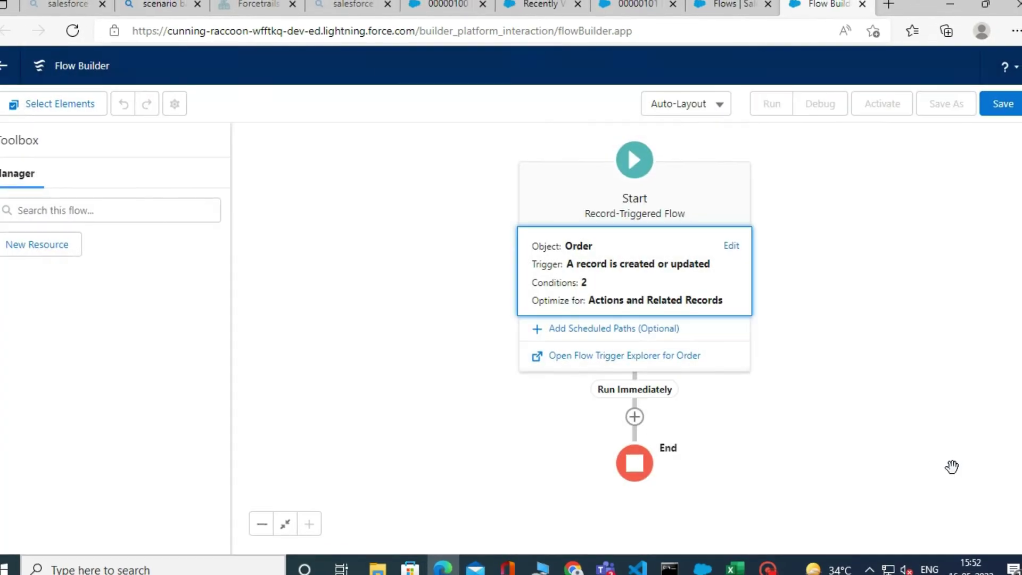
left_click_drag(577, 173, 529, 177)
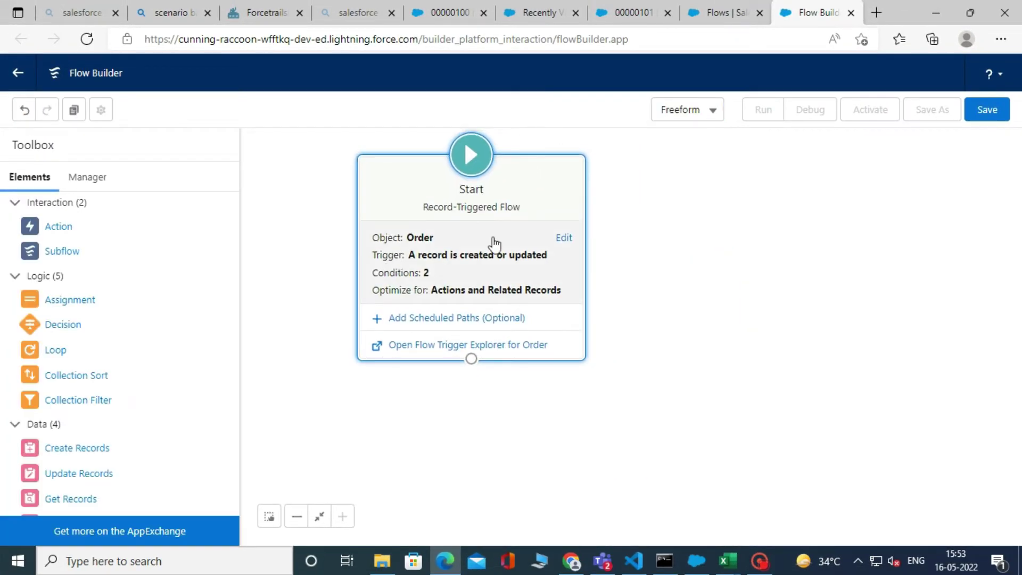
left_click_drag(60, 303, 637, 289)
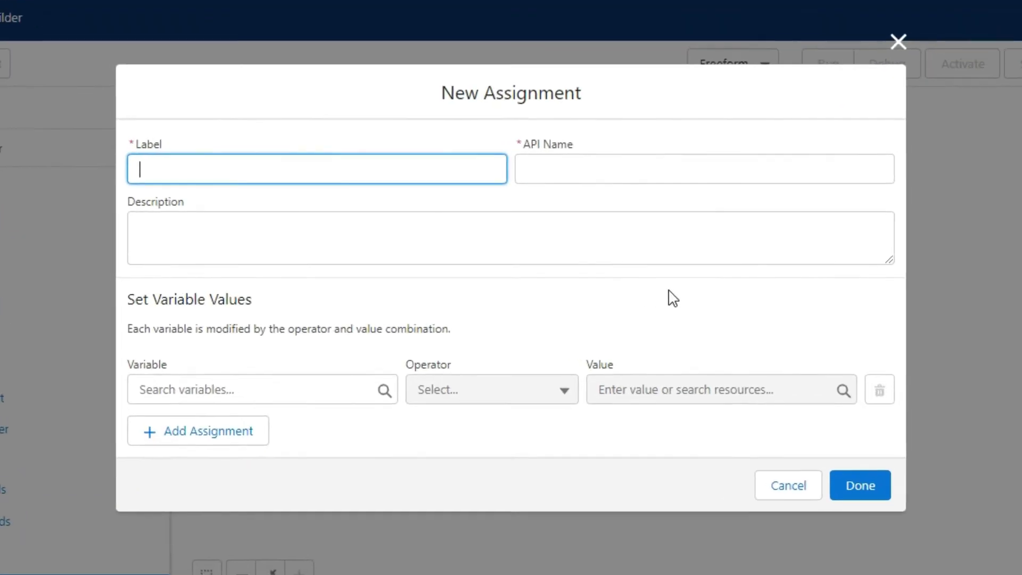
type("Copy Account Address")
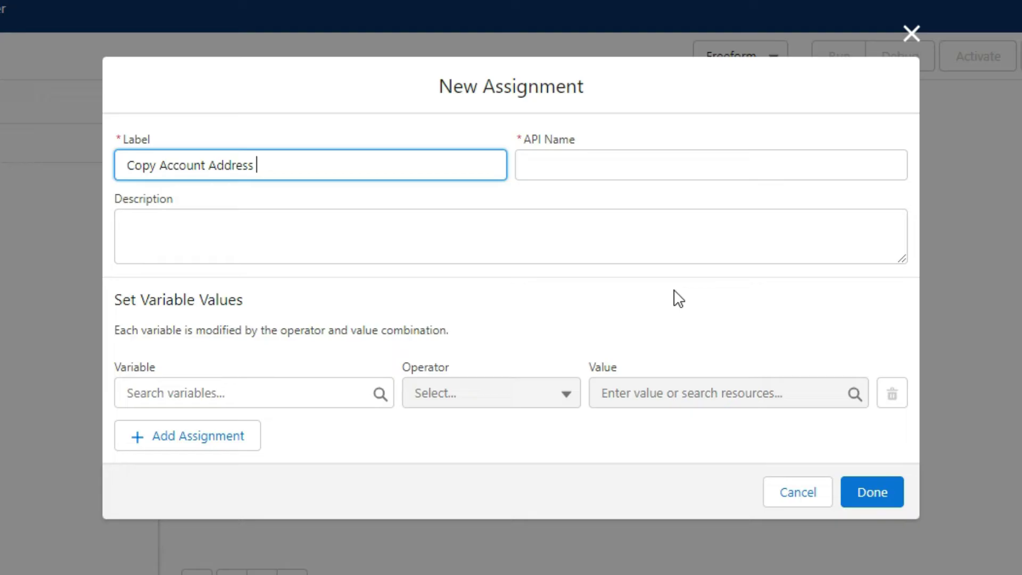
key("Tab")
key("Tab")
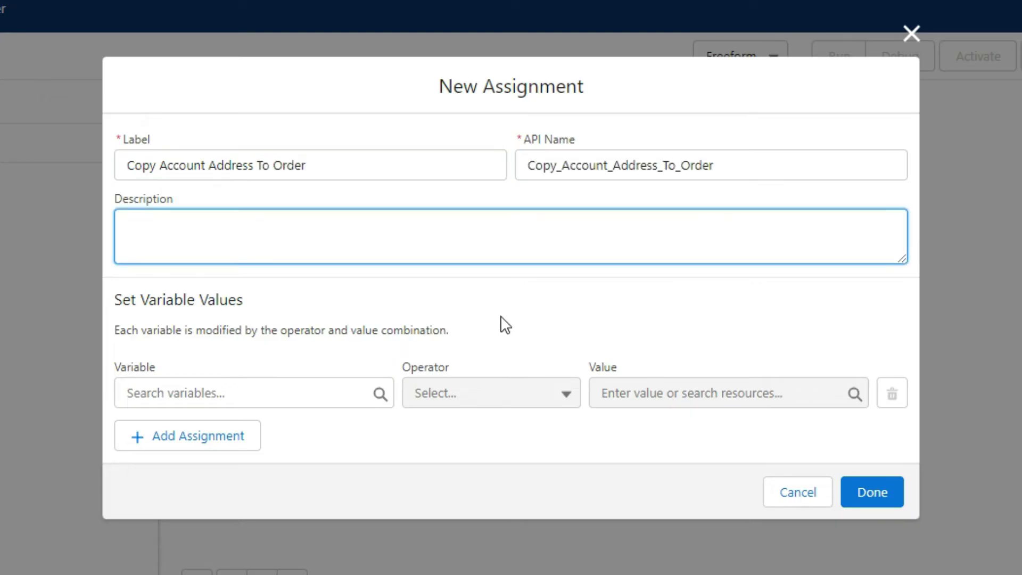
left_click(245, 439)
left_click(246, 461)
left_click(242, 468)
Step: Set row 1: $Record BillingStreet equals $Record > Account > BillingStreet
scroll(240, 472, "up", 2)
left_click(285, 366)
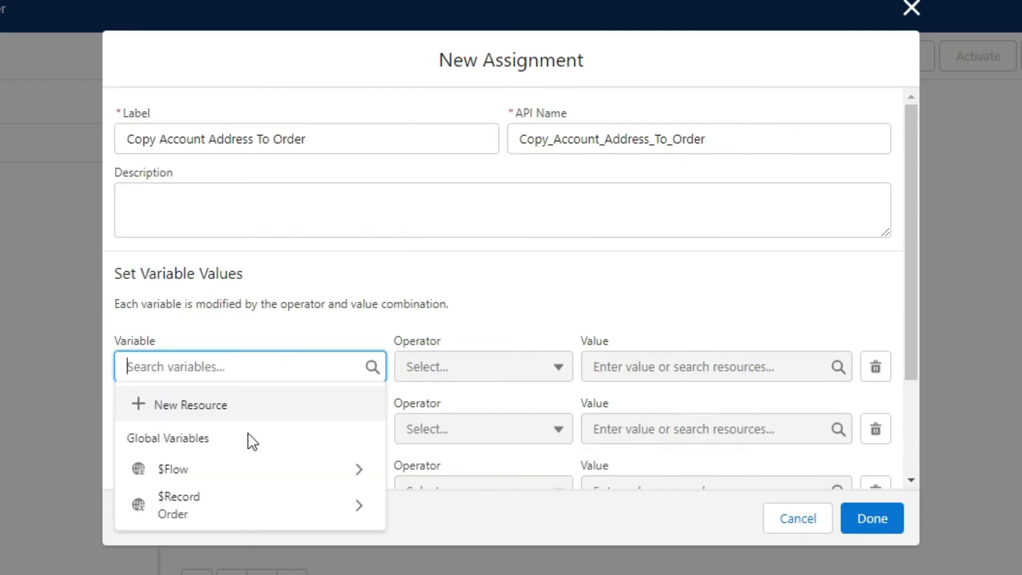
left_click(205, 498)
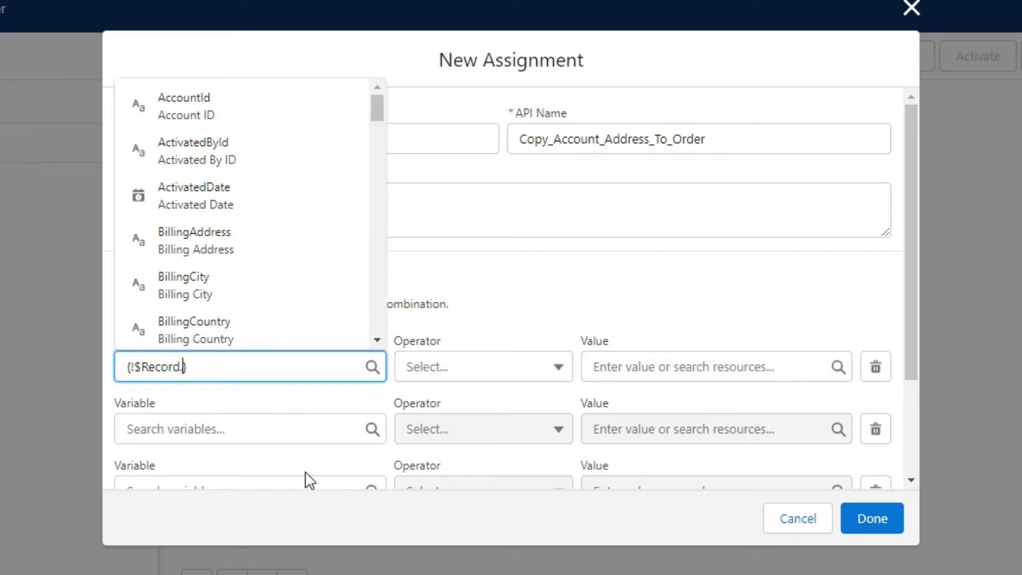
scroll(242, 287, "down", 6)
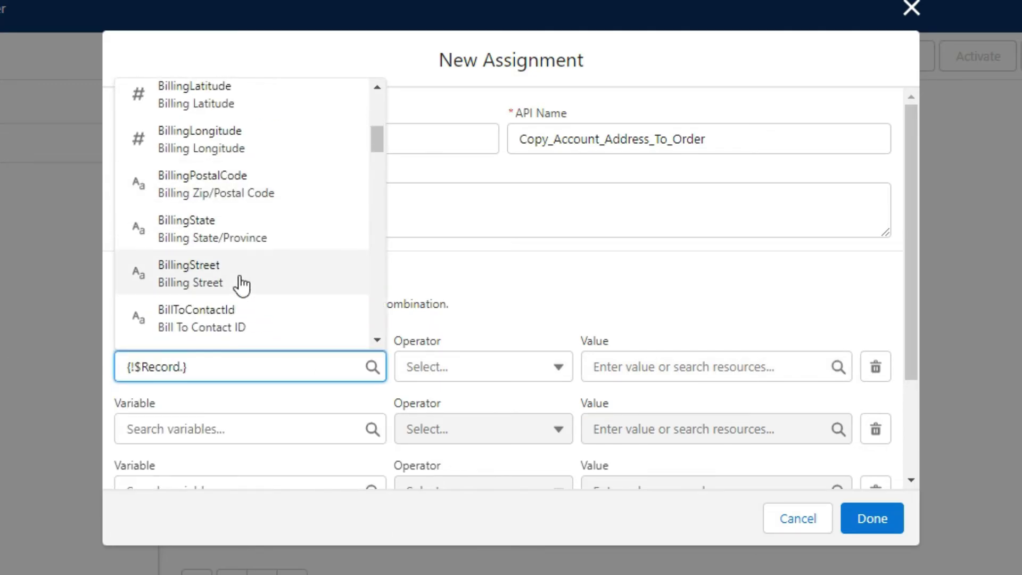
scroll(237, 285, "down", 3)
scroll(209, 283, "up", 4)
left_click(234, 270)
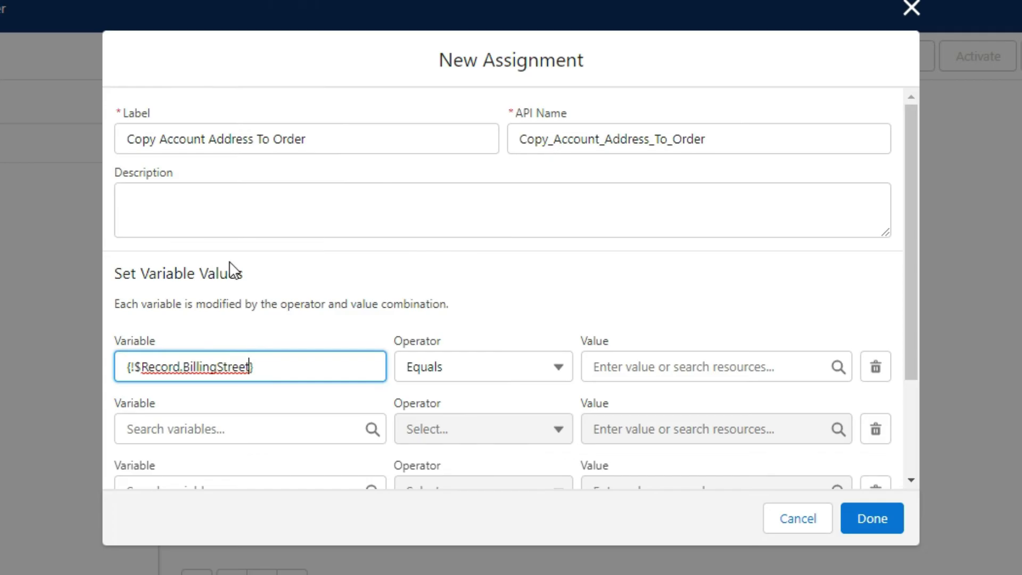
left_click(586, 371)
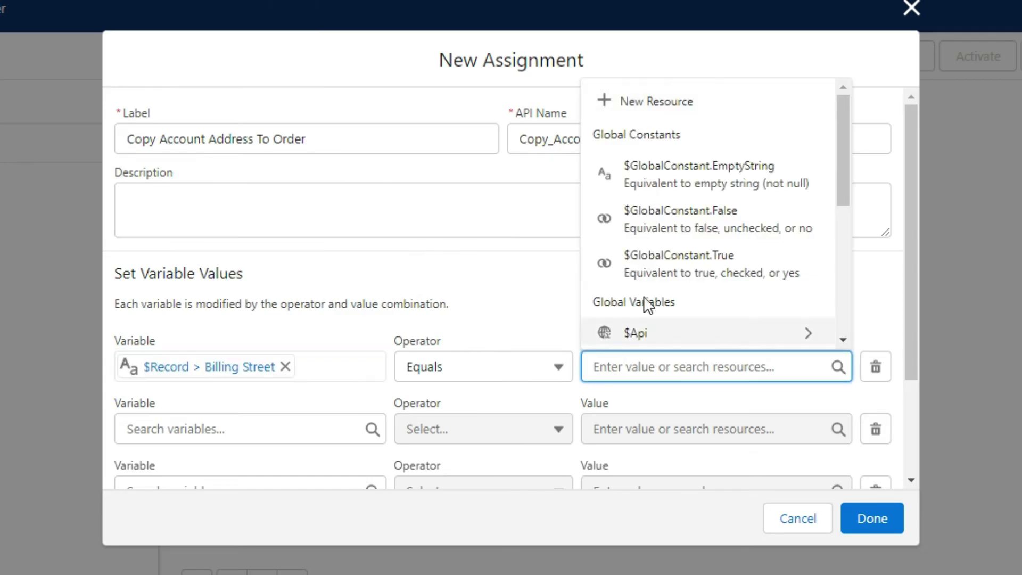
scroll(645, 290, "down", 3)
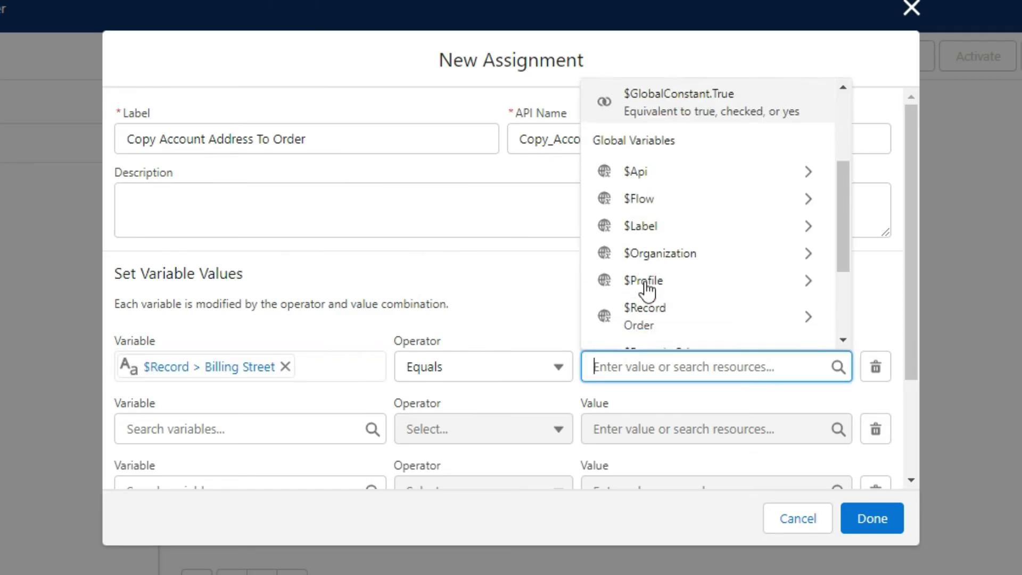
left_click(675, 318)
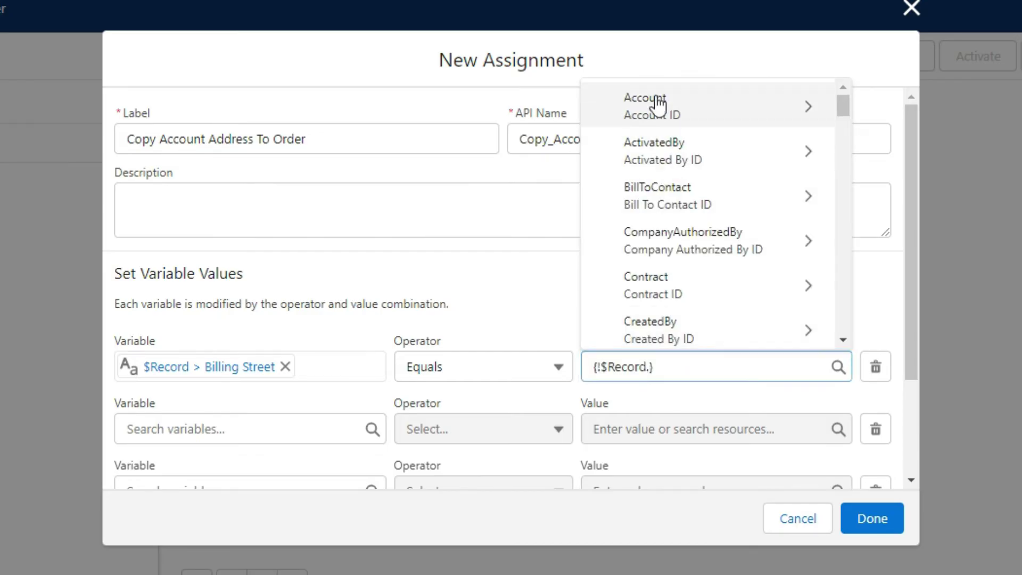
left_click(659, 103)
scroll(692, 255, "down", 6)
scroll(688, 245, "down", 4)
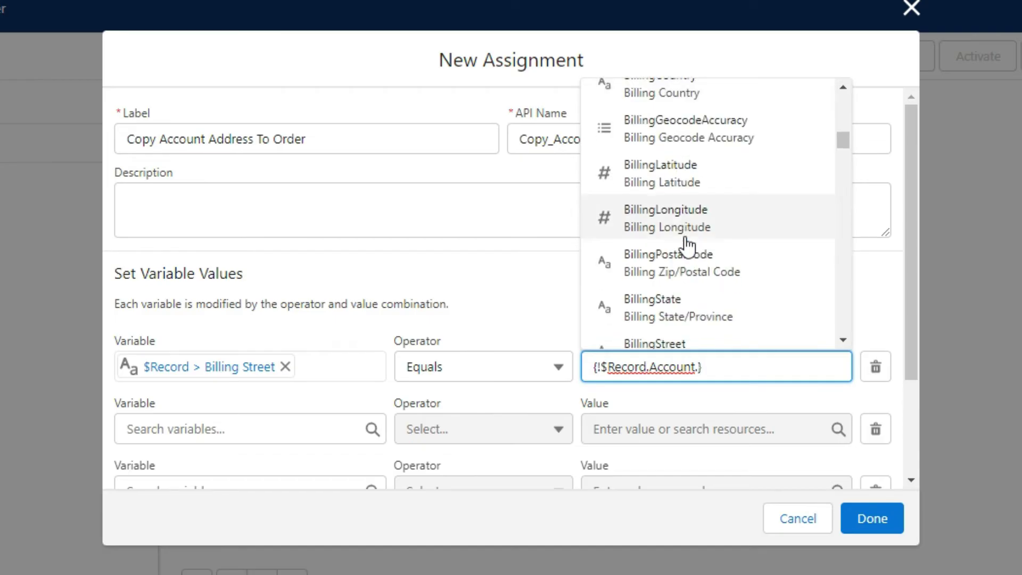
left_click(694, 261)
Step: Set row 2: $Record BillingCity equals the related Account's BillingCity
left_click(277, 429)
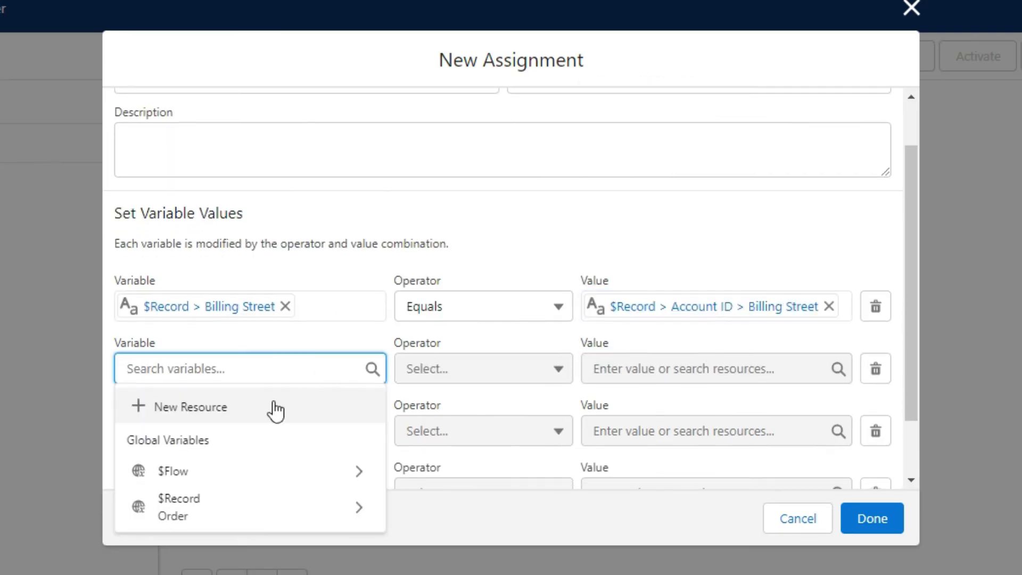
left_click(274, 498)
left_click(228, 240)
left_click(692, 368)
left_click(644, 229)
left_click(659, 103)
scroll(673, 274, "down", 3)
left_click(673, 272)
Step: Set row 3: $Record BillingState equals the related Account's BillingState
scroll(673, 272, "down", 1)
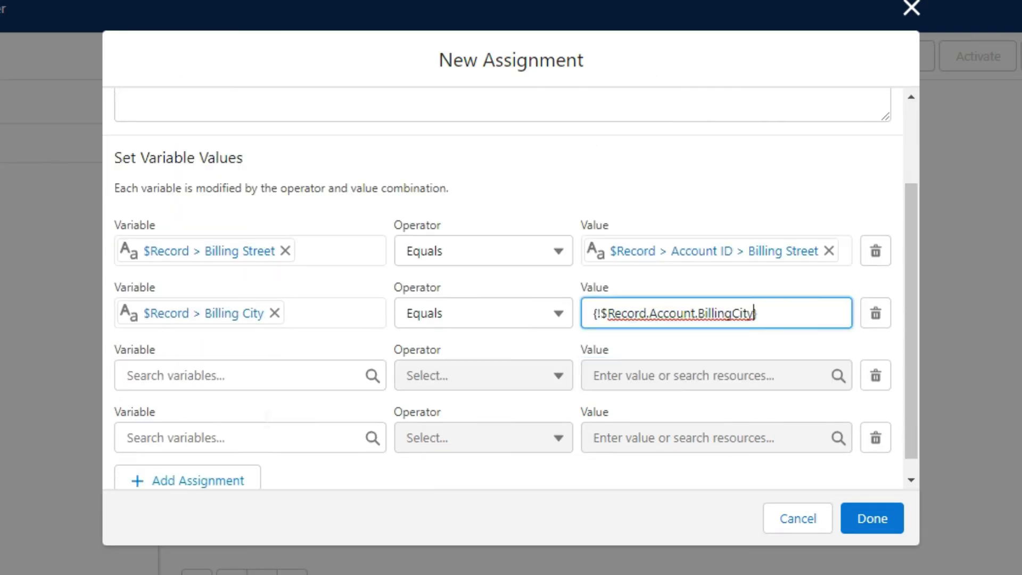
left_click(250, 370)
left_click(247, 234)
scroll(250, 255, "down", 8)
scroll(256, 258, "down", 8)
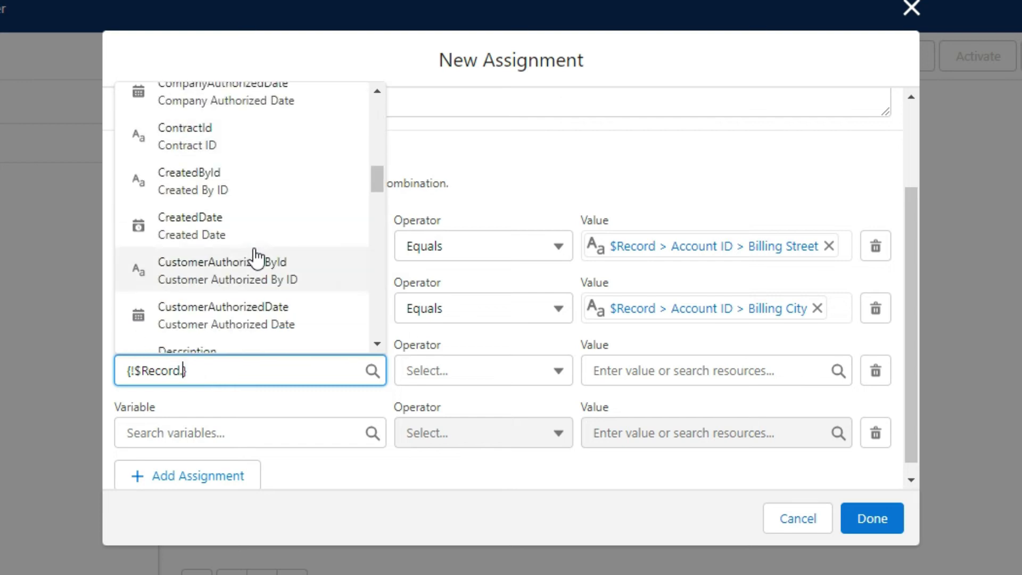
scroll(251, 255, "up", 12)
left_click(251, 255)
left_click(672, 370)
scroll(671, 296, "down", 1)
left_click(665, 320)
left_click(668, 262)
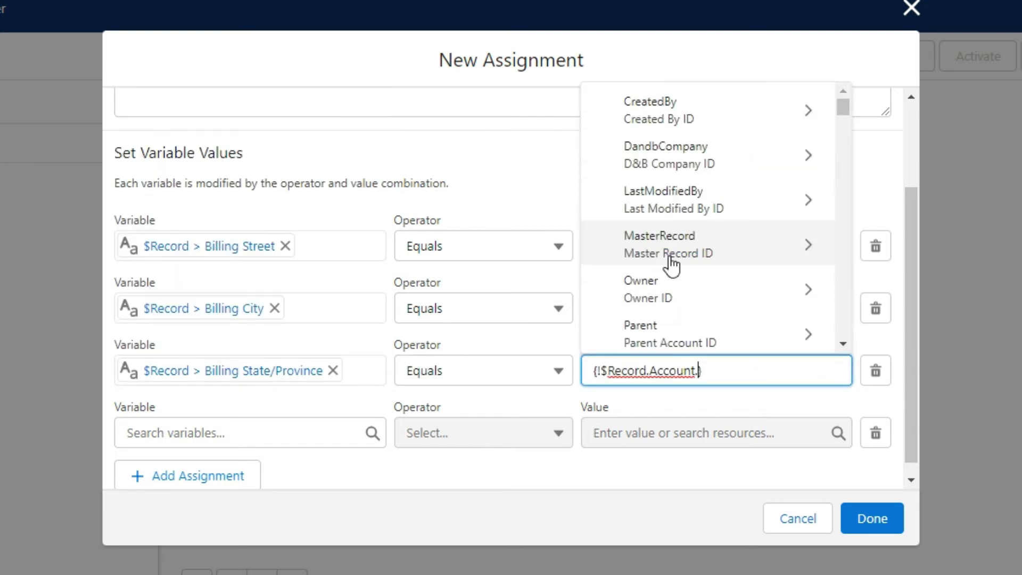
Step: Set row 4: $Record Billing Zip/Postal Code equals the Account's Billing Zip/Postal Code
scroll(669, 263, "down", 5)
left_click(671, 266)
left_click(234, 431)
left_click(222, 554)
Step: Add row 5: $Record Billing Country equals {!$Record.Account.BillingCountry}
scroll(220, 240, "down", 5)
left_click(213, 156)
left_click(671, 419)
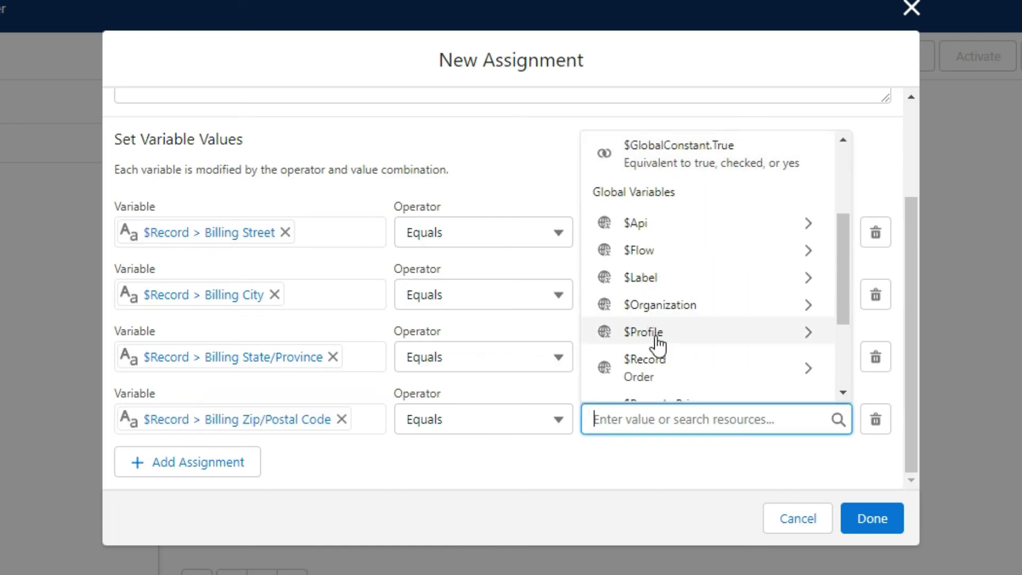
left_click(654, 360)
left_click(669, 262)
left_click(684, 298)
left_click(187, 462)
left_click(250, 418)
scroll(271, 322, "down", 5)
left_click(194, 178)
left_click(671, 419)
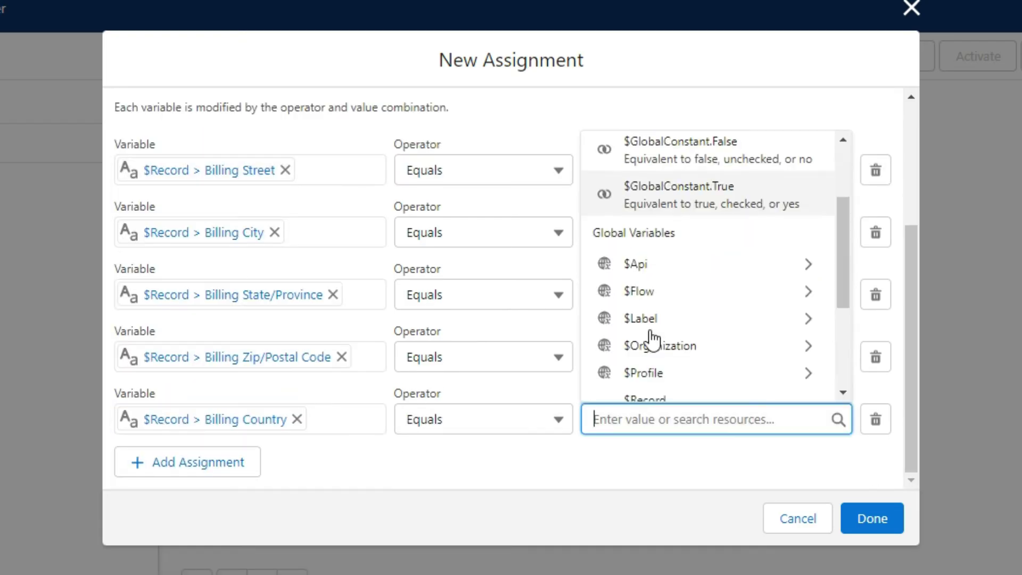
scroll(655, 338, "down", 2)
left_click(669, 292)
left_click(677, 319)
scroll(677, 319, "down", 2)
left_click(677, 341)
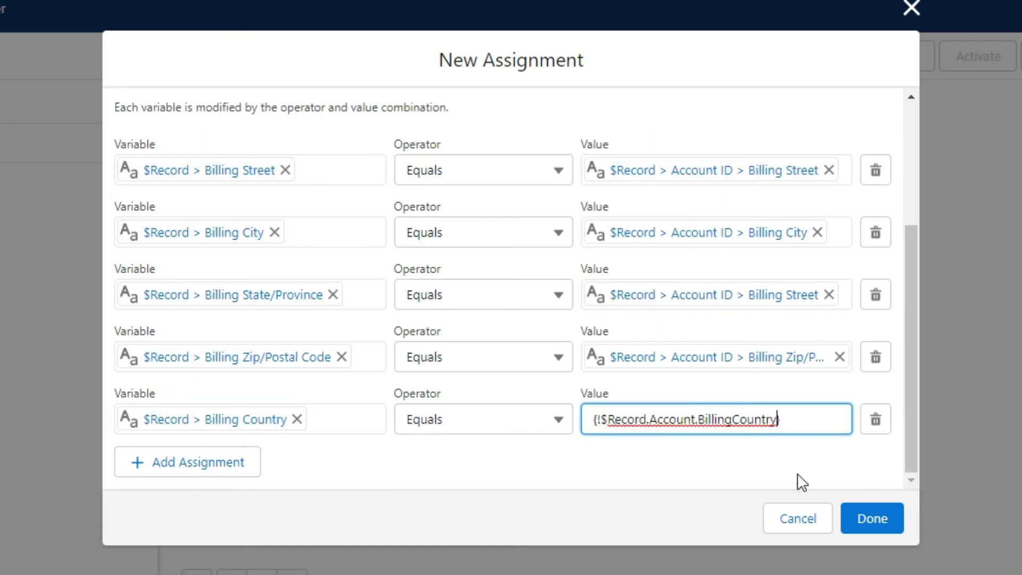
Step: Finish the assignment and connect the Start element to it
left_click(864, 530)
left_click_drag(658, 306, 783, 310)
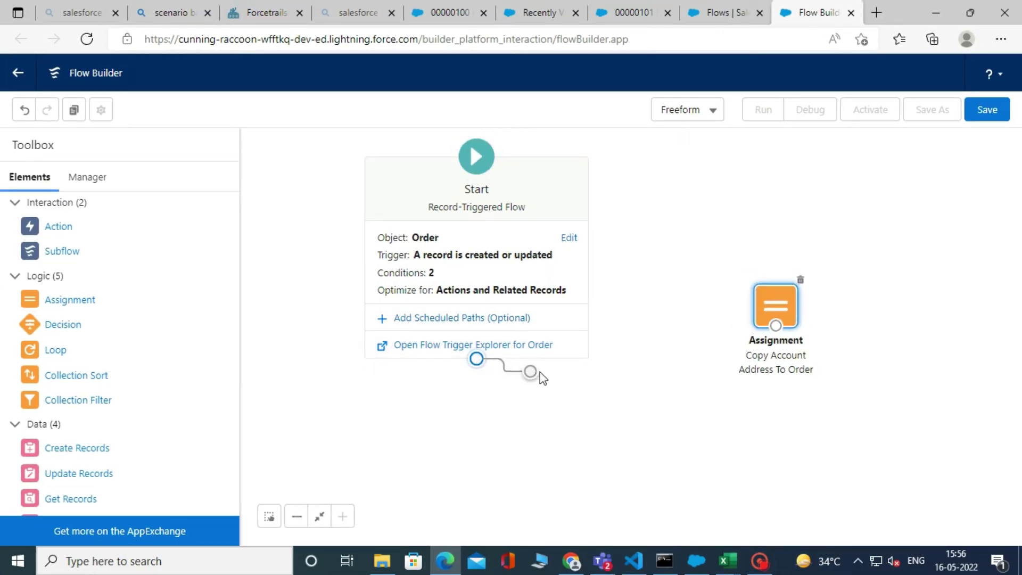
left_click_drag(541, 378, 777, 324)
Step: Save the flow as 'Copy Account Address' and activate it
left_click(992, 113)
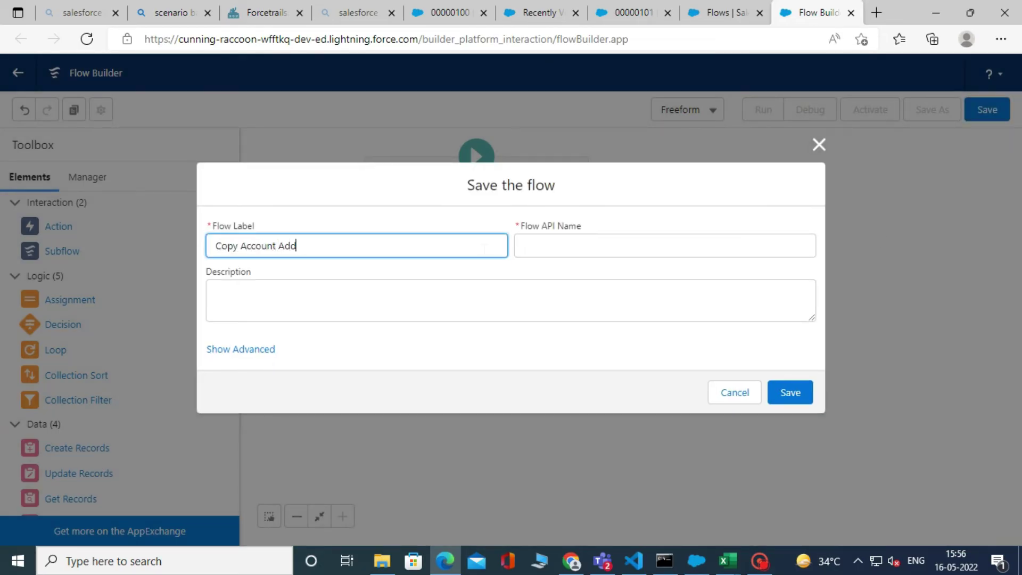
key("Tab")
left_click(789, 391)
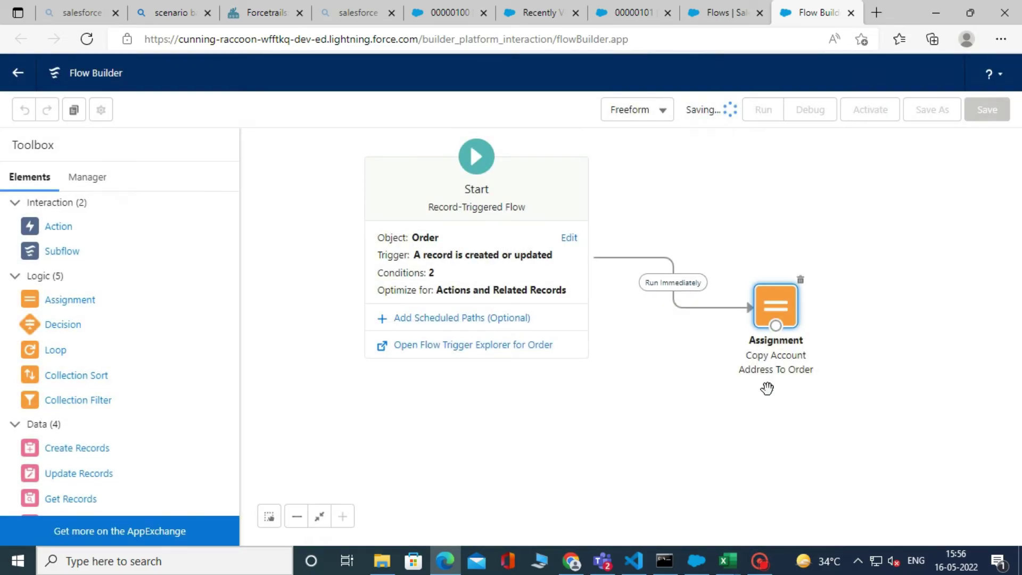
left_click(886, 113)
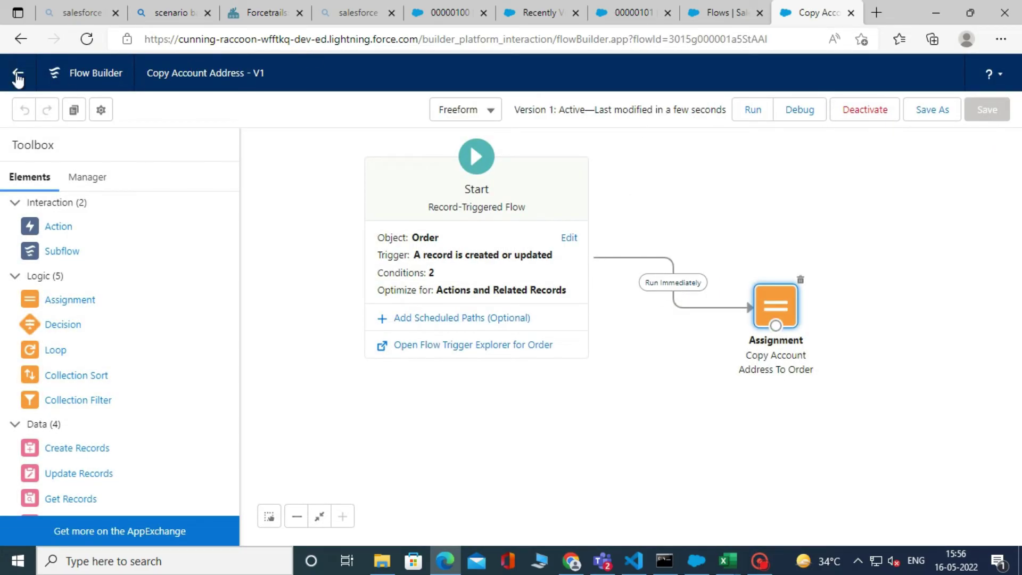
Step: Open a New Order form from the Orders list via the App Launcher
left_click(629, 16)
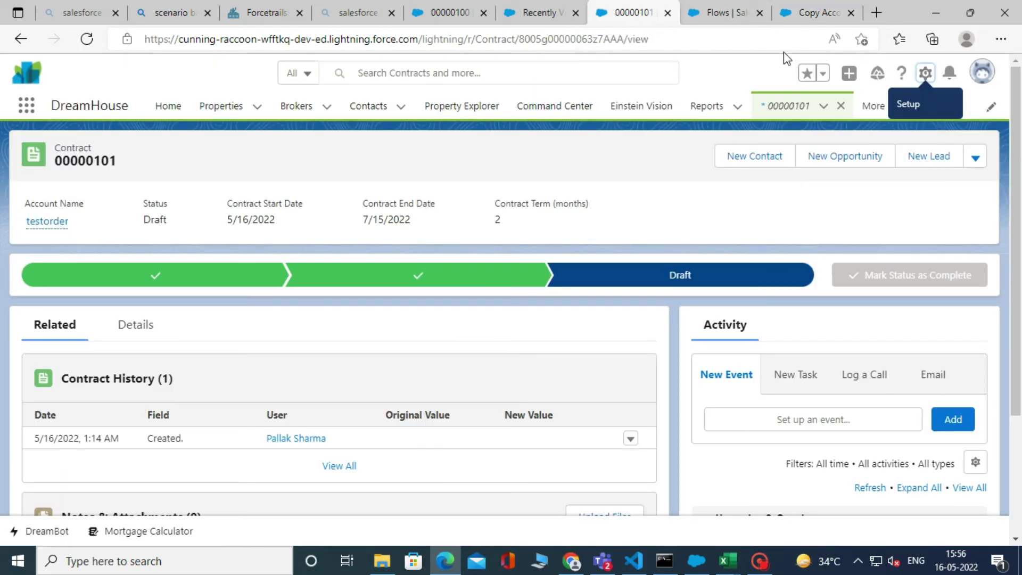
left_click(27, 111)
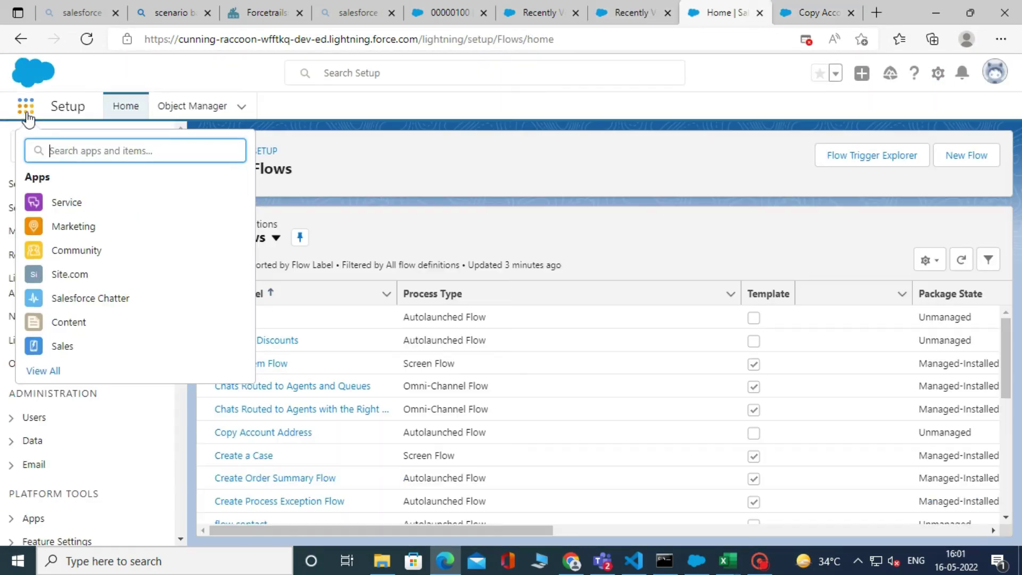
type("order")
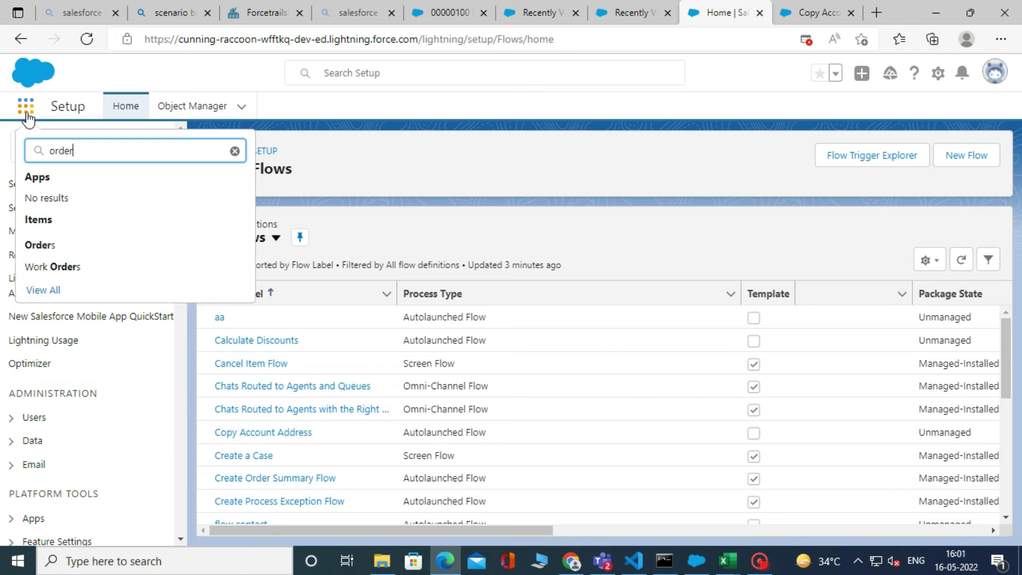
left_click(50, 246)
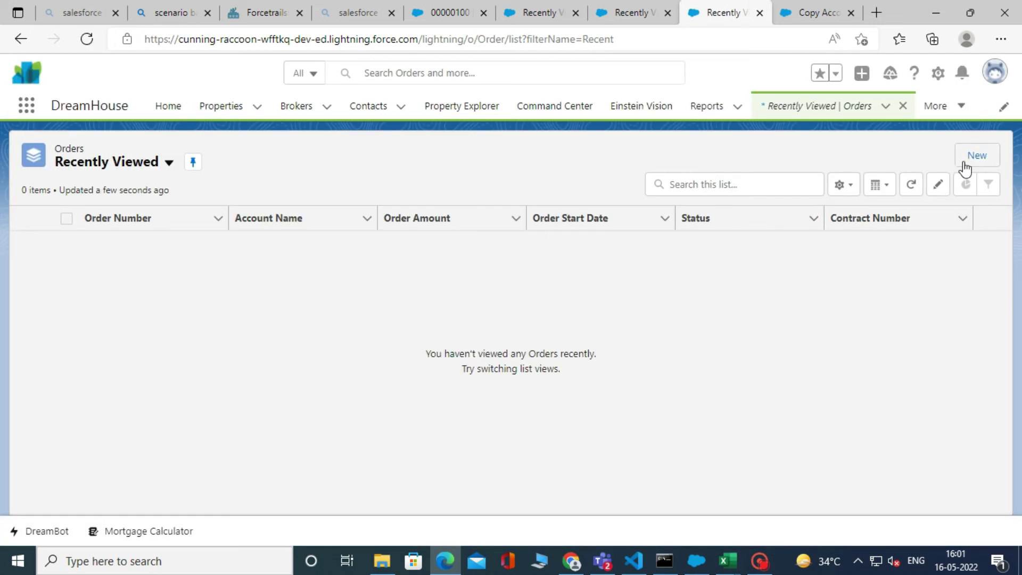
left_click(971, 157)
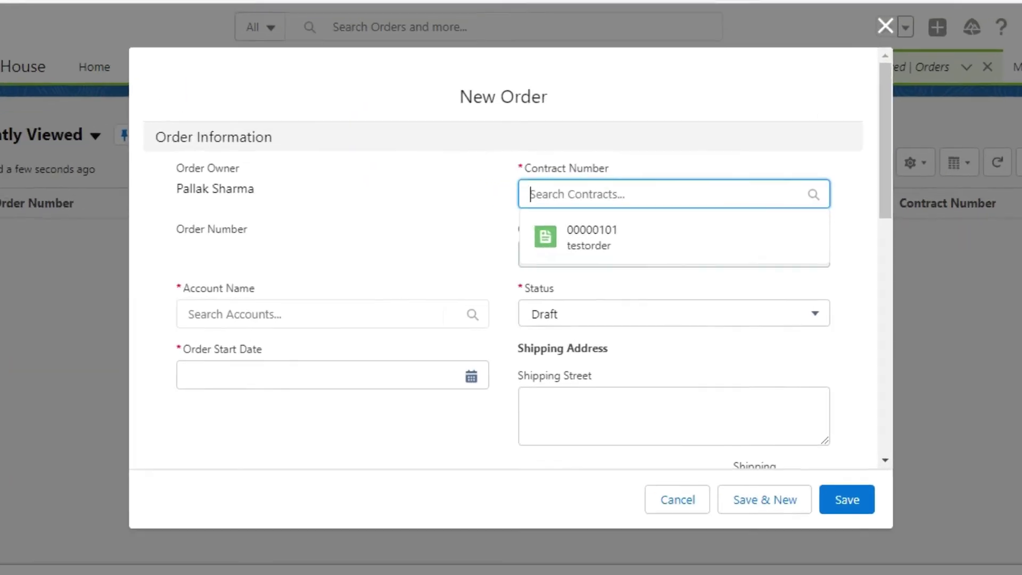
Step: Set account testorder, contract 00000101 and start date 5/16/2022, leaving billing address blank
left_click(282, 317)
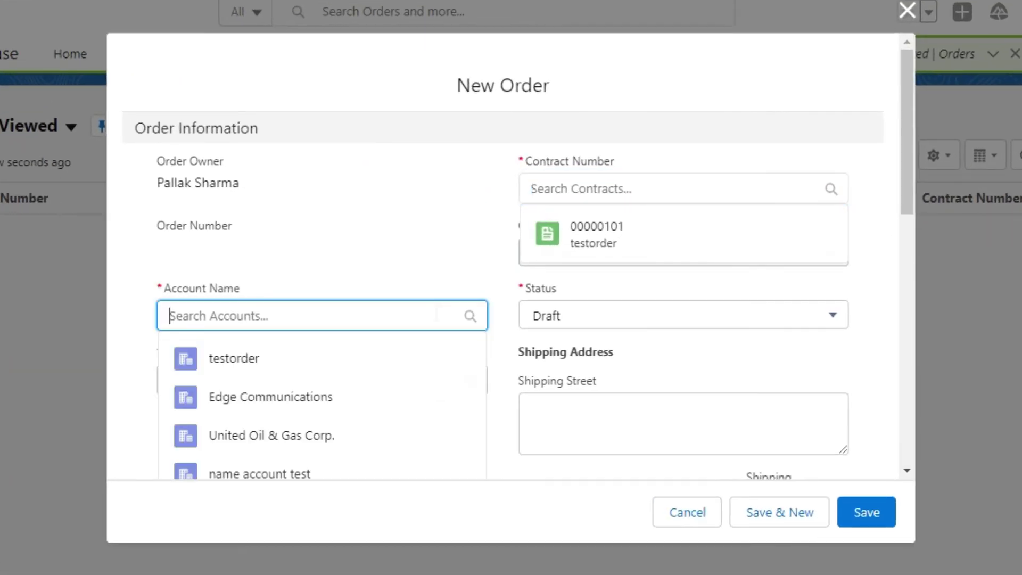
left_click(245, 361)
left_click(628, 188)
left_click(632, 236)
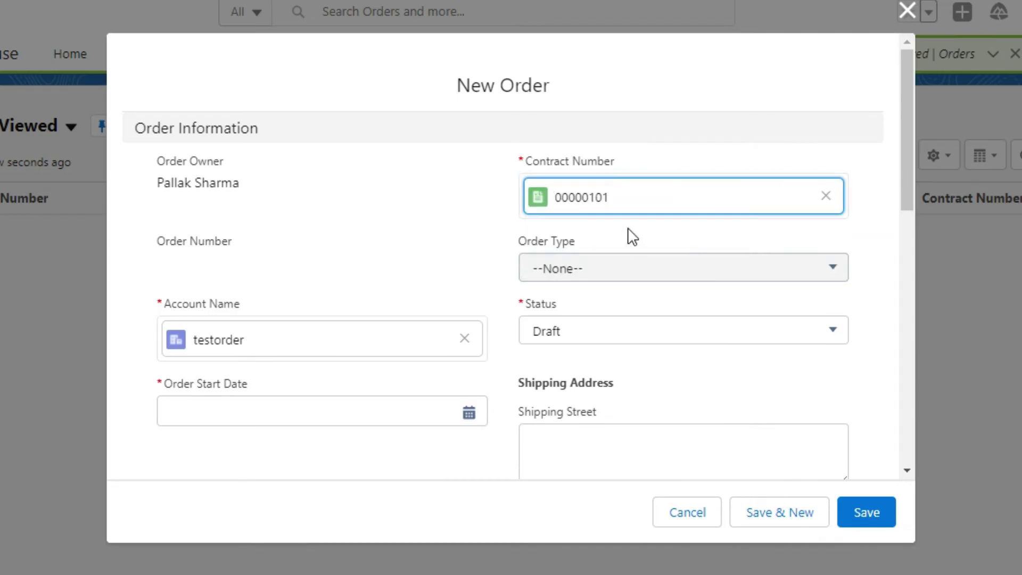
left_click(467, 415)
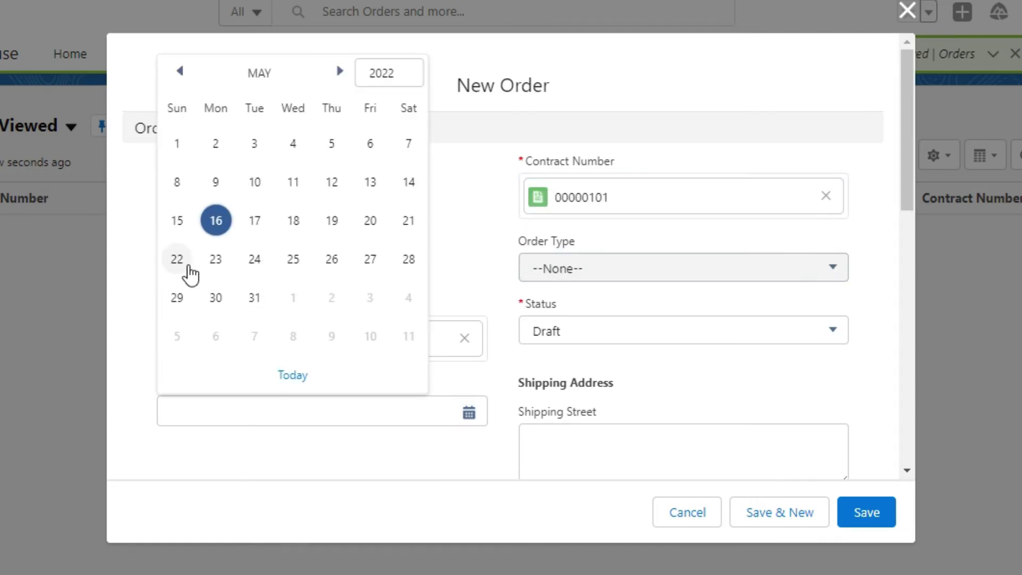
left_click(216, 220)
scroll(197, 392, "down", 6)
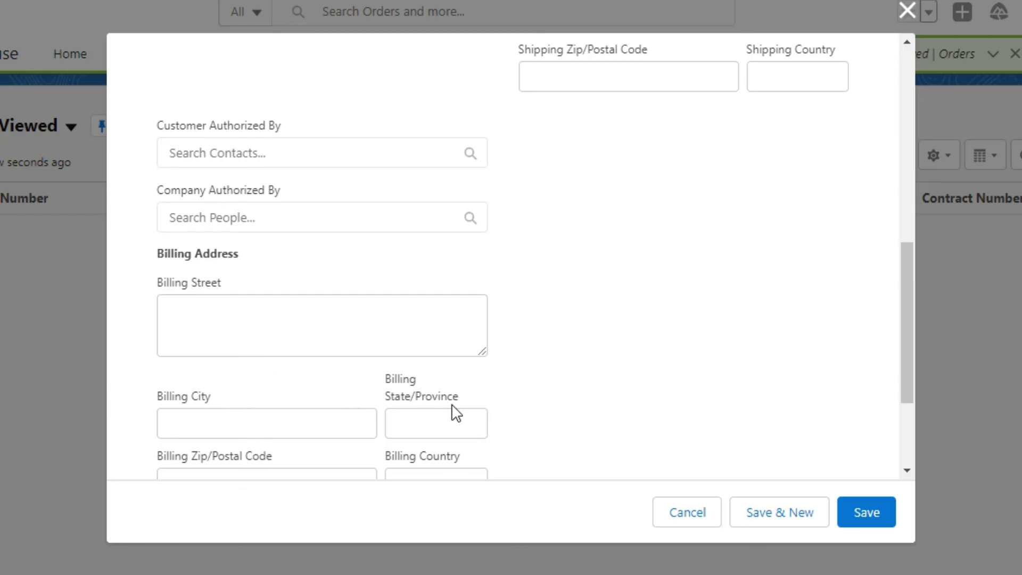
scroll(392, 468, "down", 1)
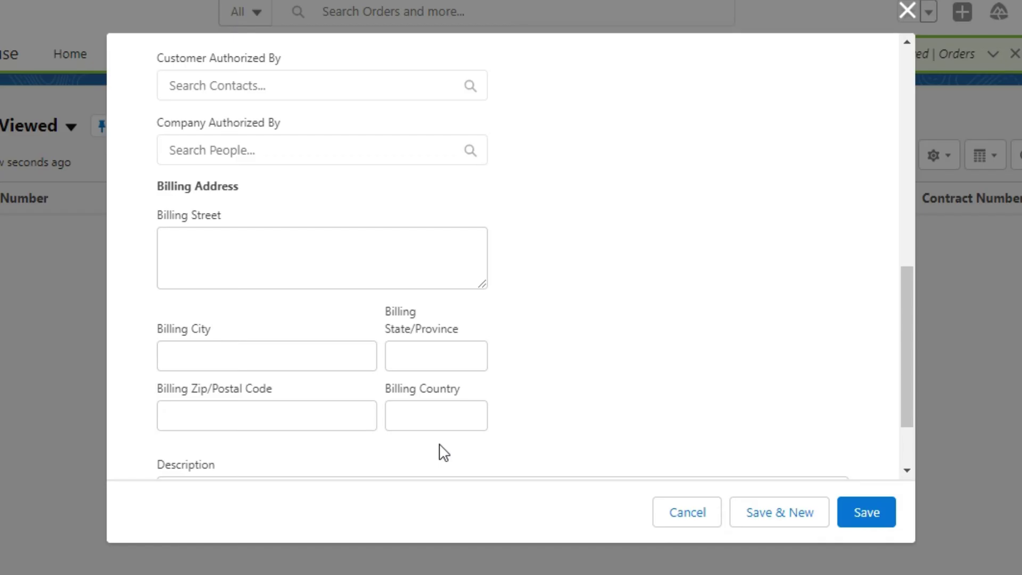
scroll(441, 452, "up", 7)
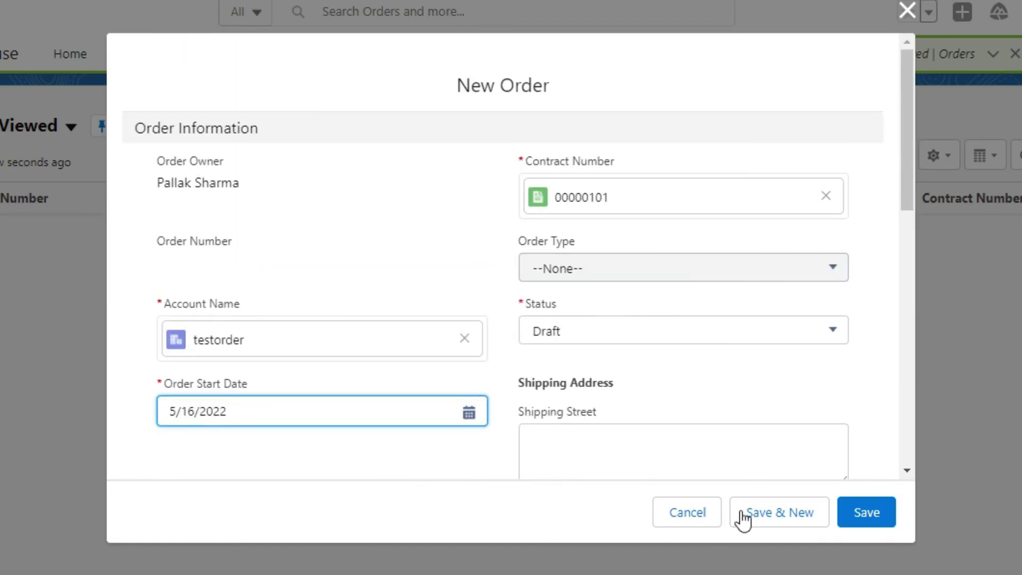
scroll(772, 519, "down", 1)
Step: Save order 00000103 and confirm its Details show the account's billing address
left_click(855, 514)
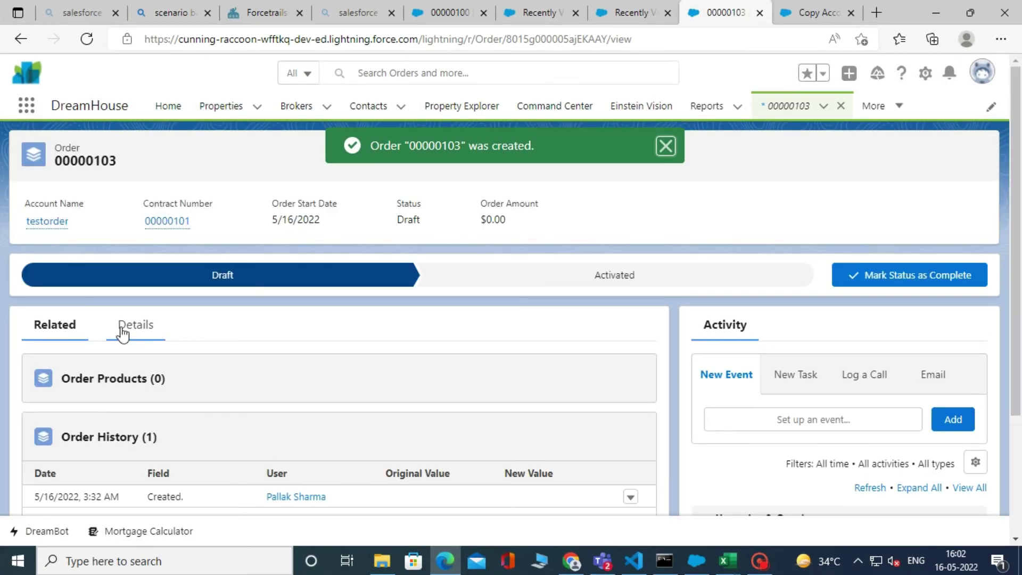
left_click(140, 329)
scroll(278, 388, "down", 5)
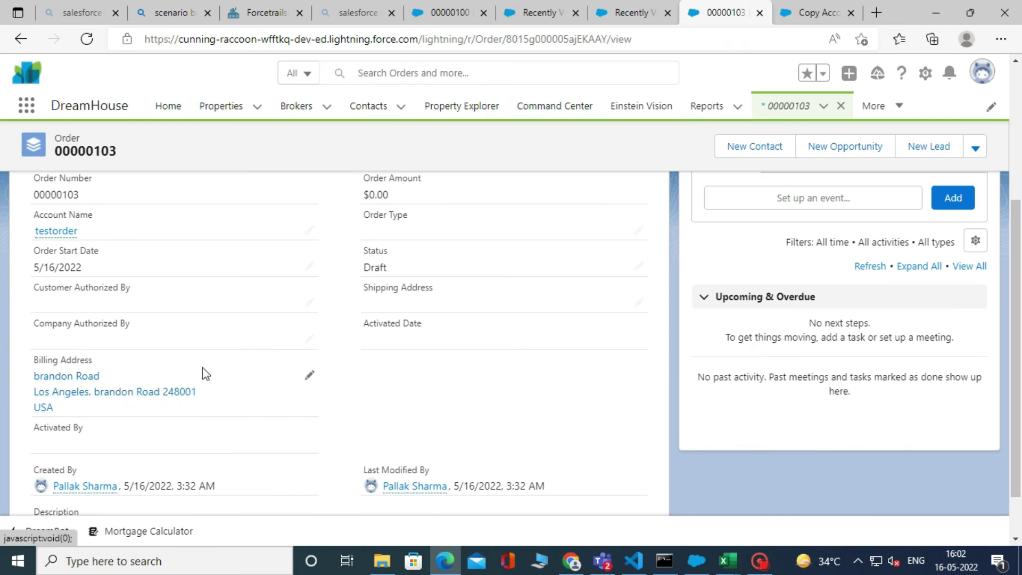
scroll(242, 372, "down", 1)
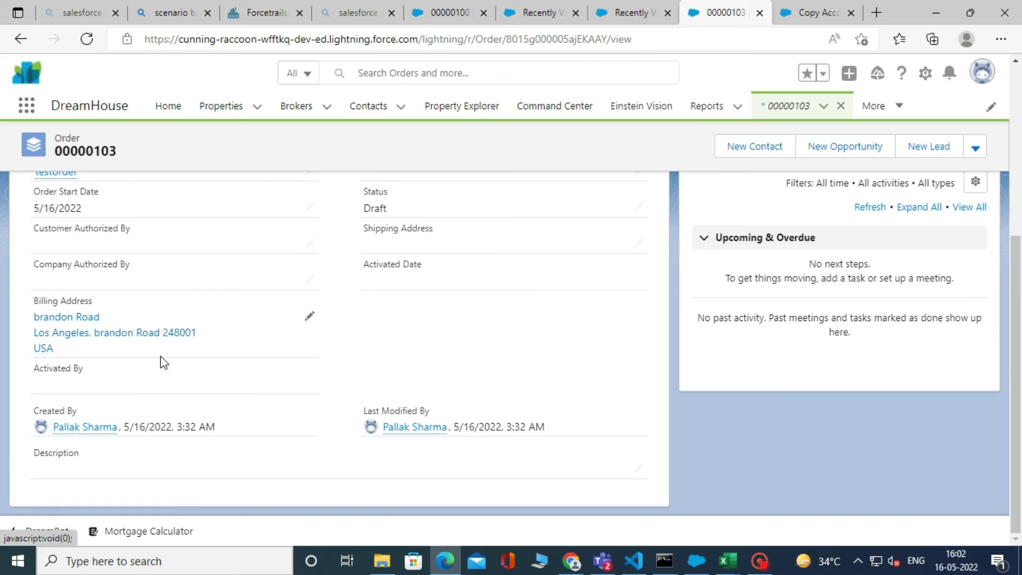
scroll(236, 377, "up", 5)
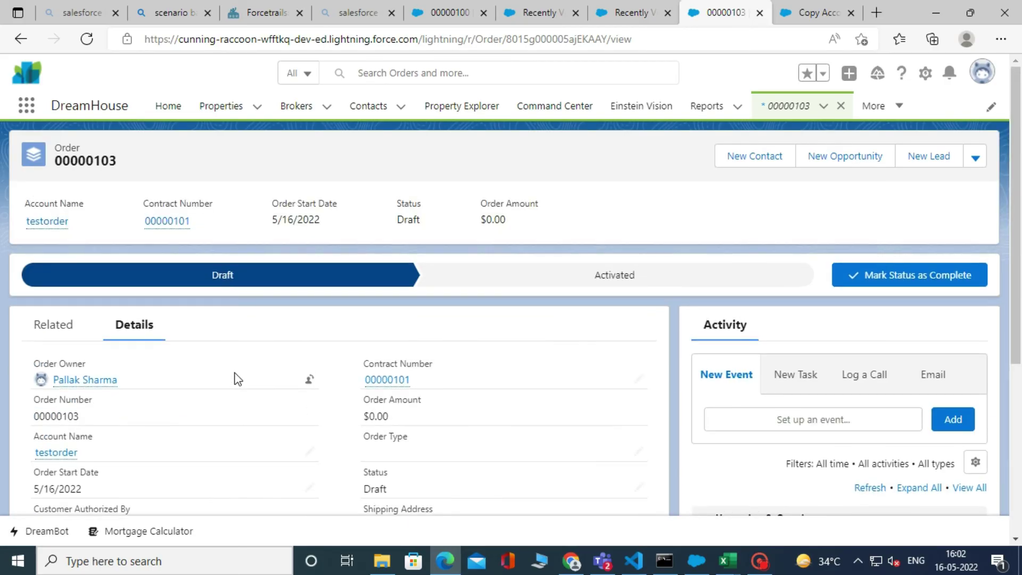